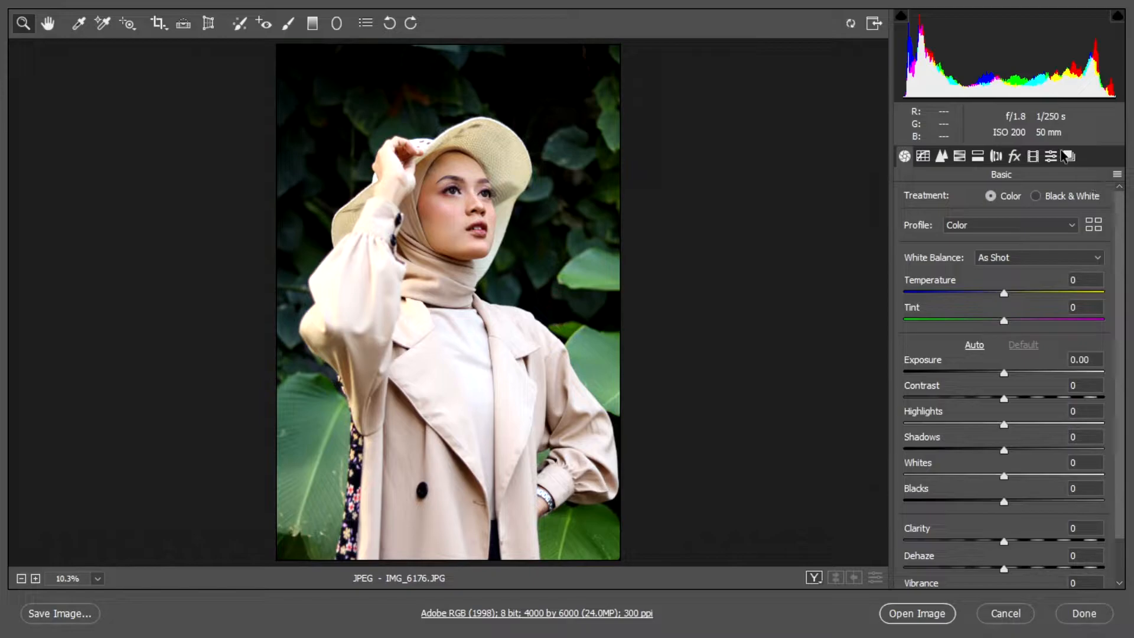
Browse the Creative and user presets on the portrait and apply the "model malioboro 2" preset
left_click(1053, 159)
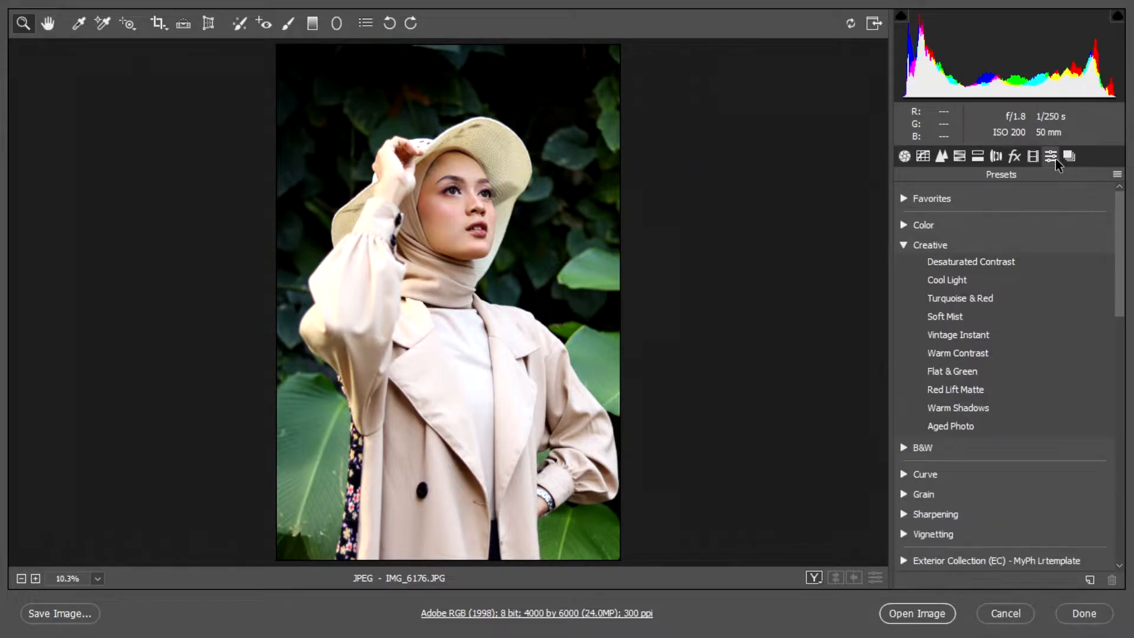
left_click(941, 276)
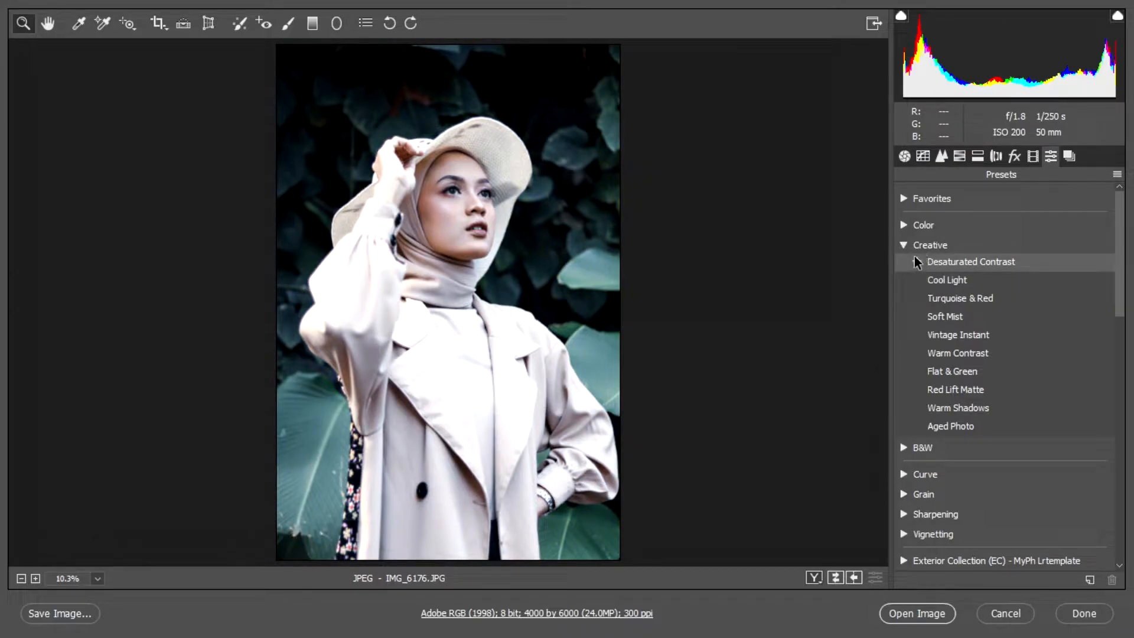
left_click(916, 259)
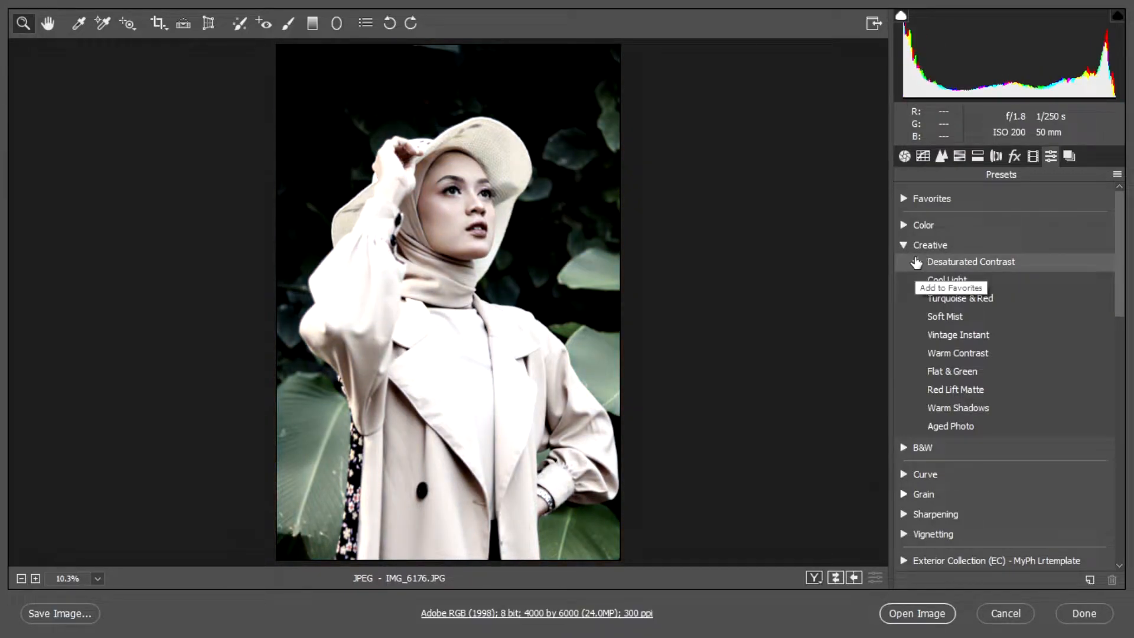
left_click(947, 321)
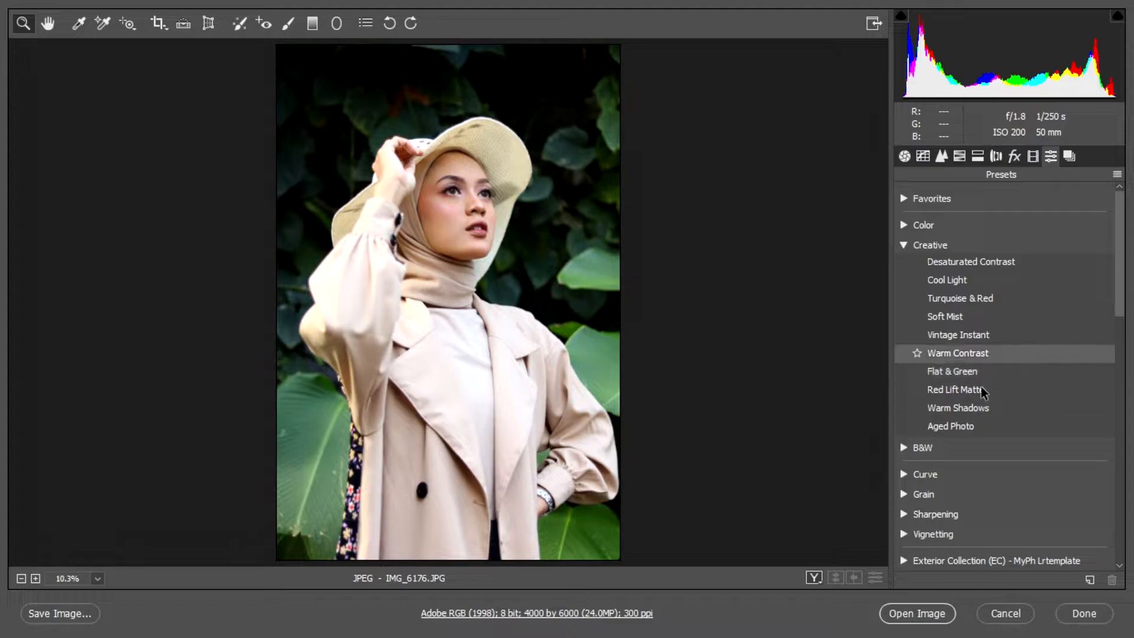
scroll(916, 454, "down", 3)
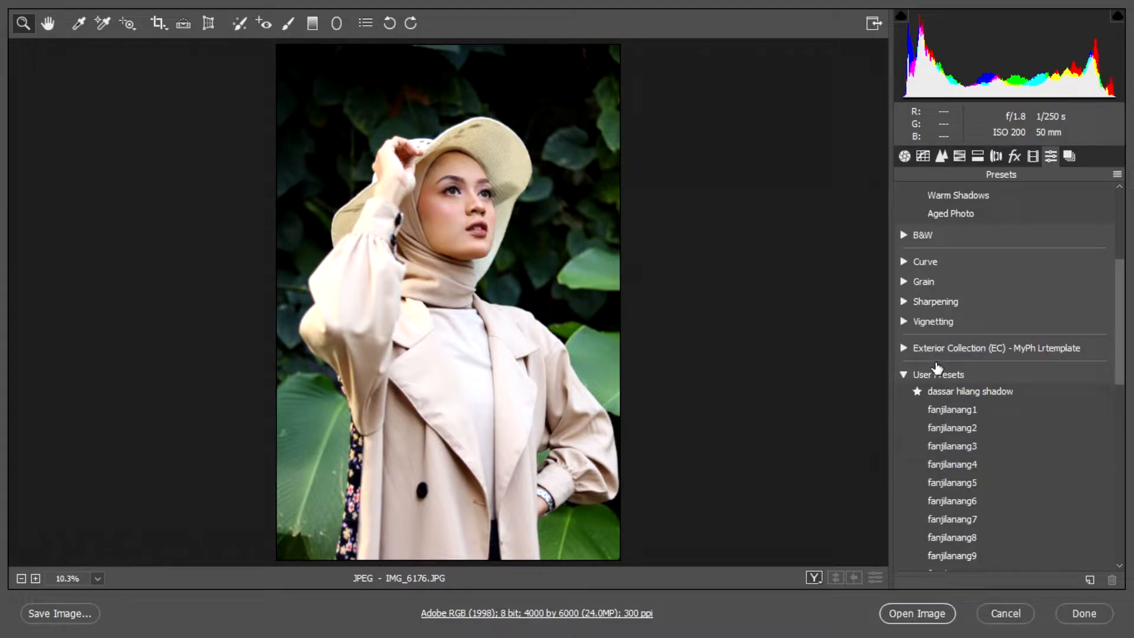
scroll(944, 401, "down", 10)
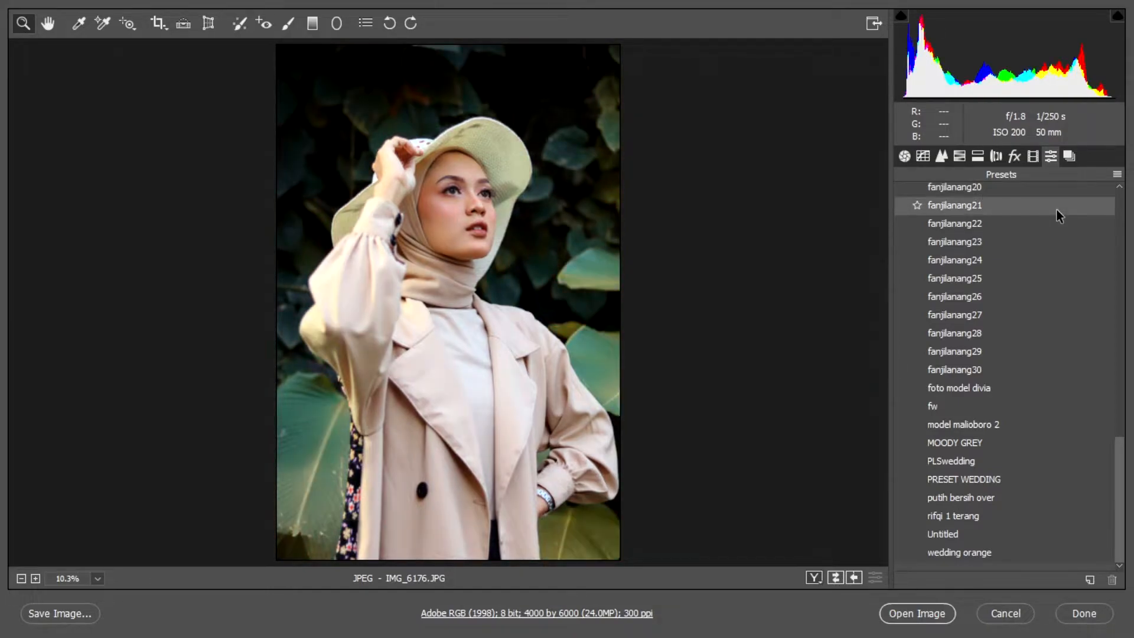
scroll(1055, 212, "up", 8)
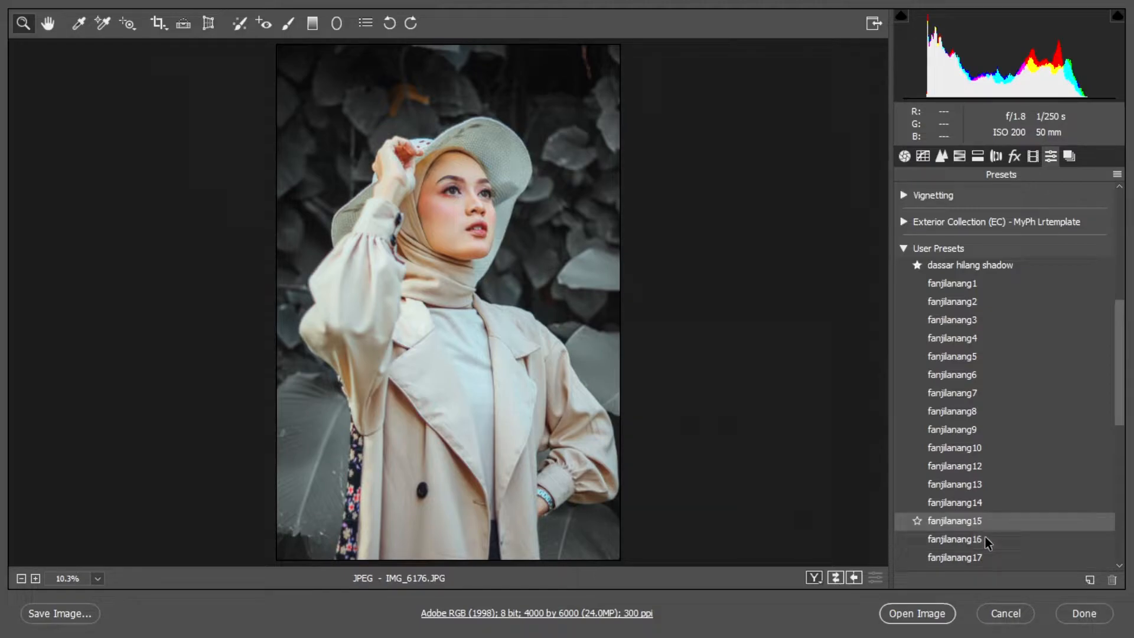
scroll(983, 536, "down", 10)
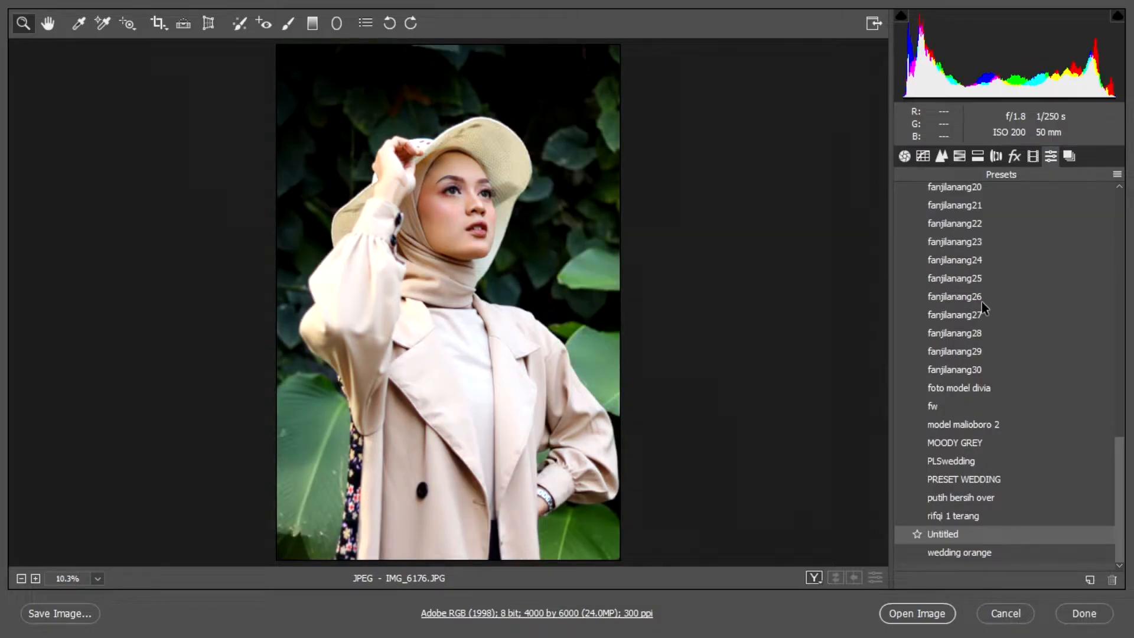
left_click(987, 194)
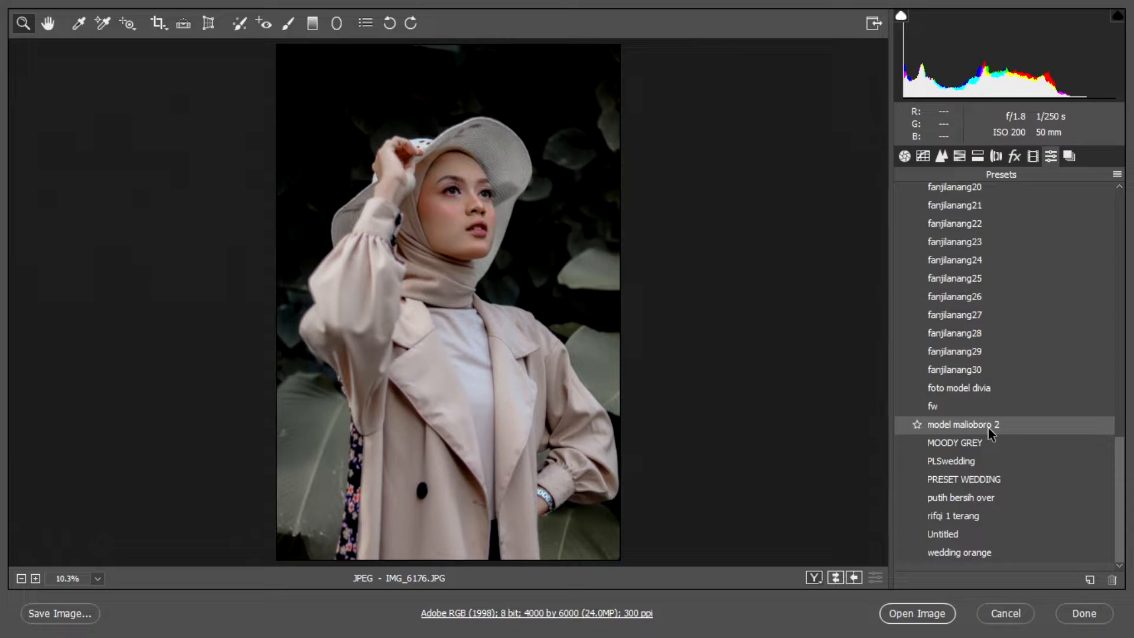
left_click(987, 428)
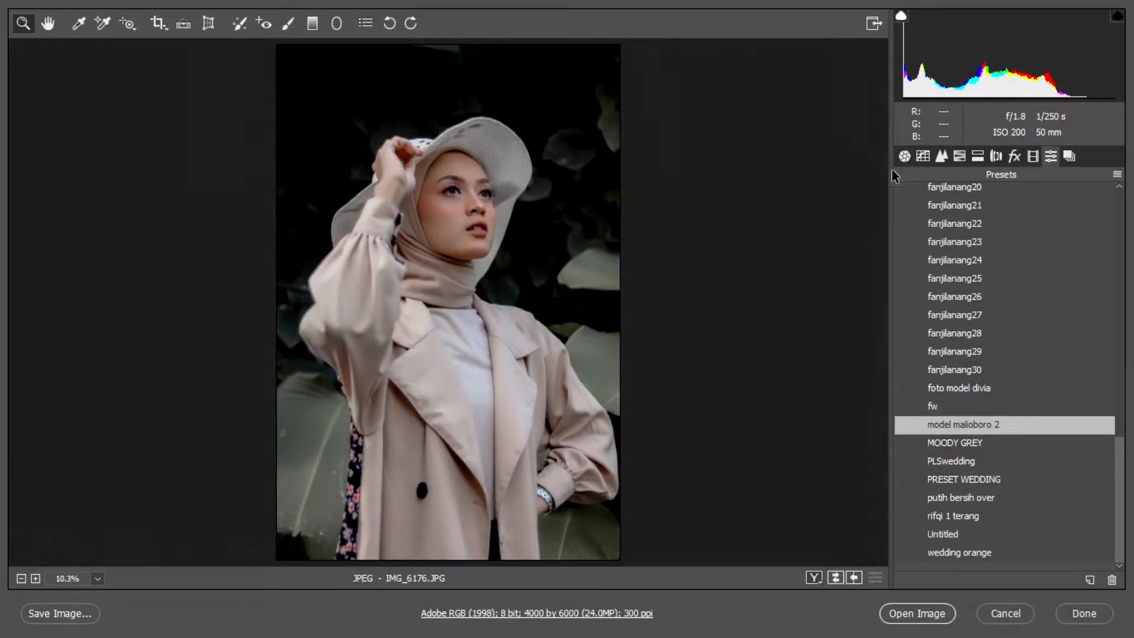
Set the portrait's basic tone adjustments to Highlights -59, Whites +6 and Blacks -60
left_click(903, 155)
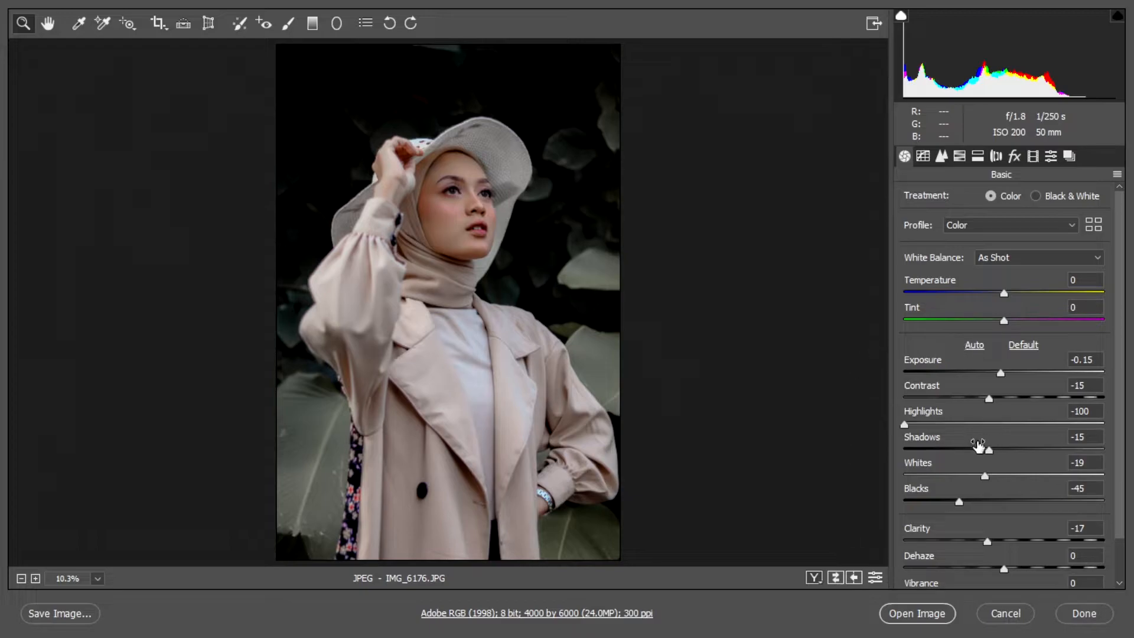
left_click_drag(904, 424, 947, 452)
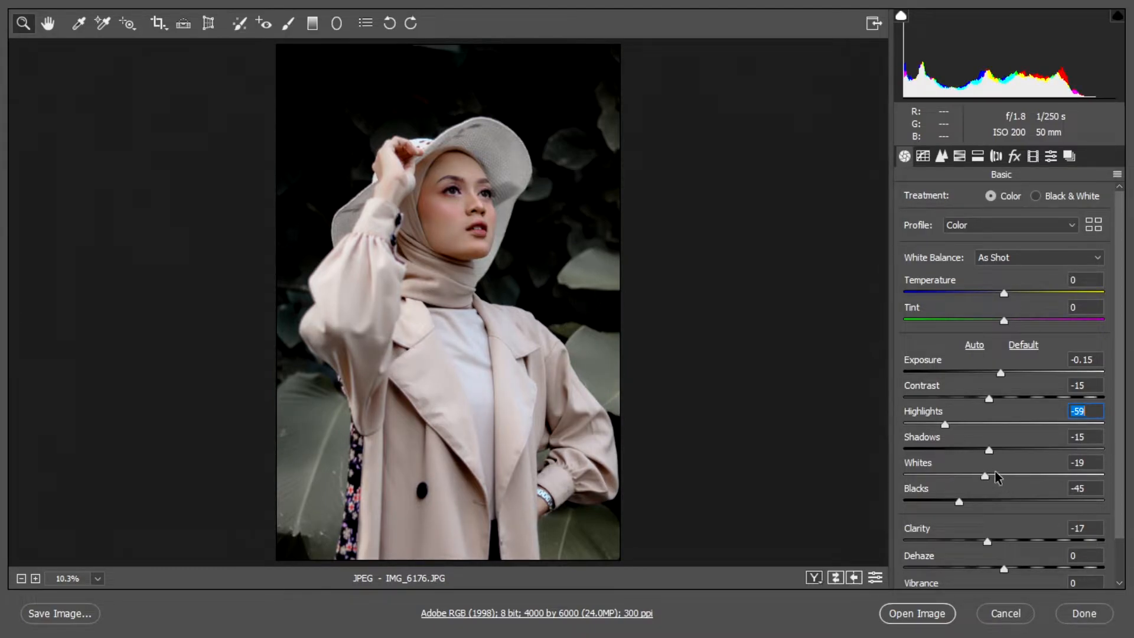
left_click_drag(984, 476, 1022, 484)
left_click_drag(1020, 478, 945, 520)
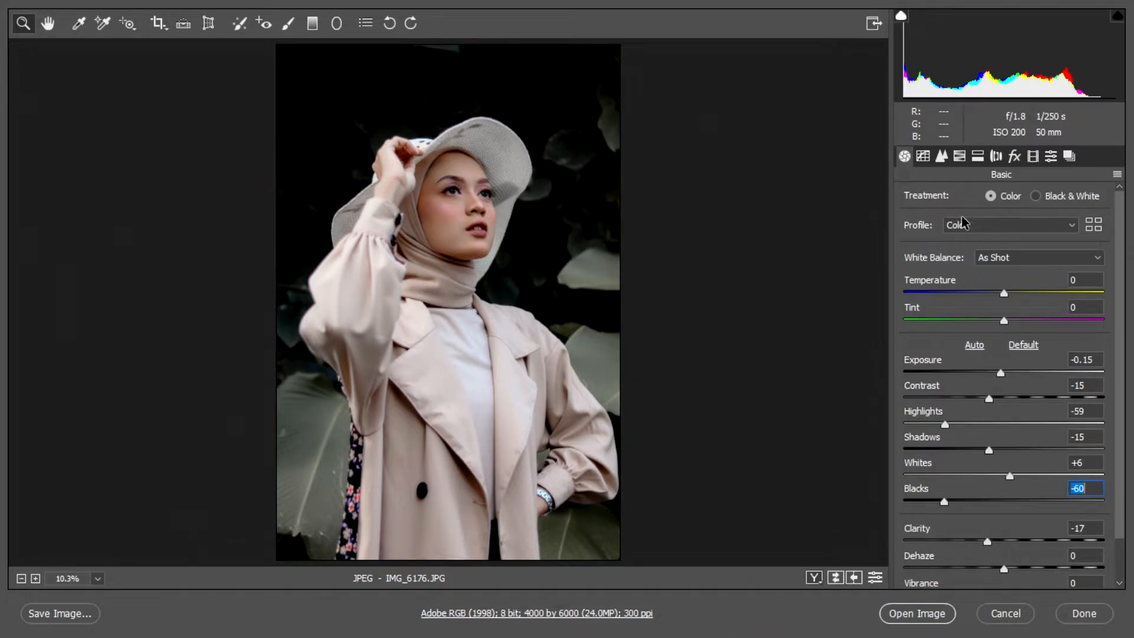
Examine the sharpening and noise reduction settings and check their effect on the woman's face up close
left_click(941, 156)
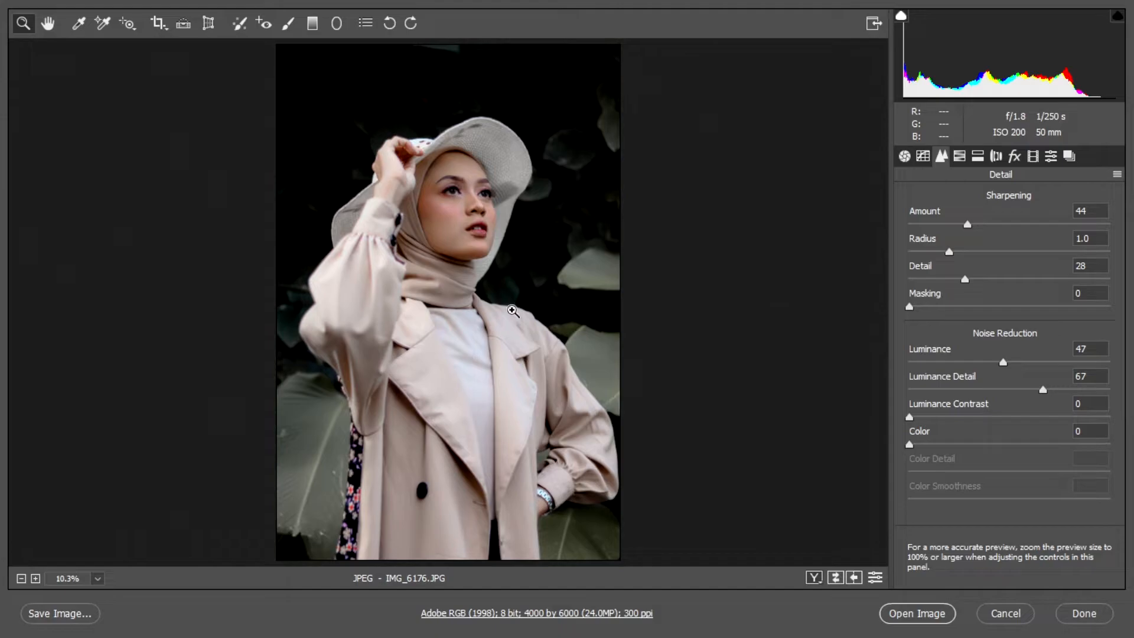
left_click(492, 267)
left_click(492, 267)
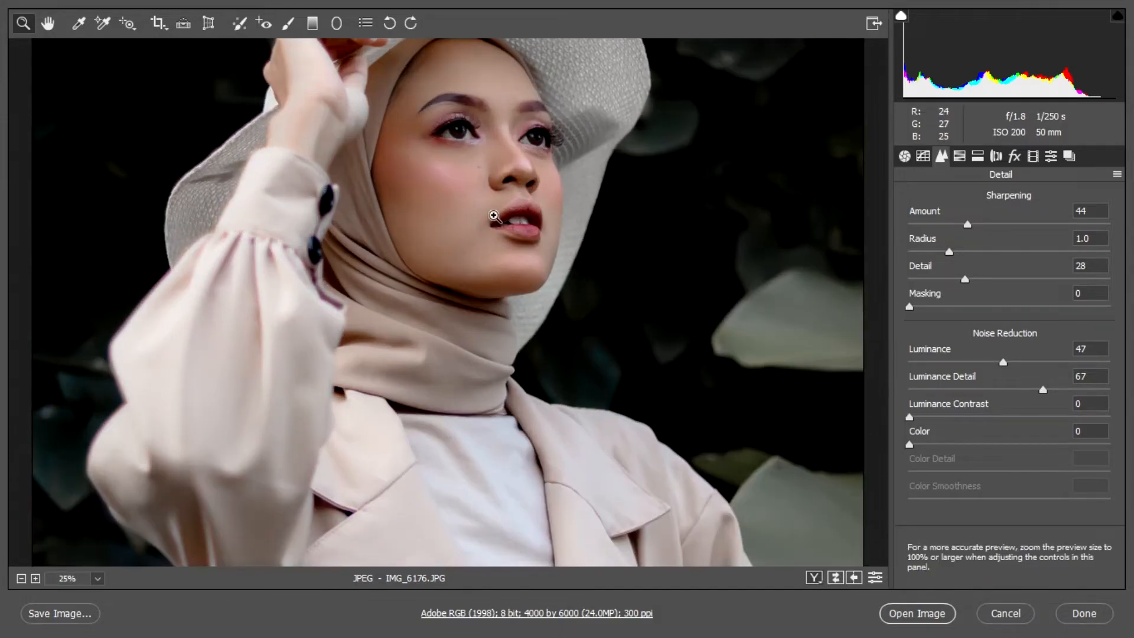
left_click(494, 216)
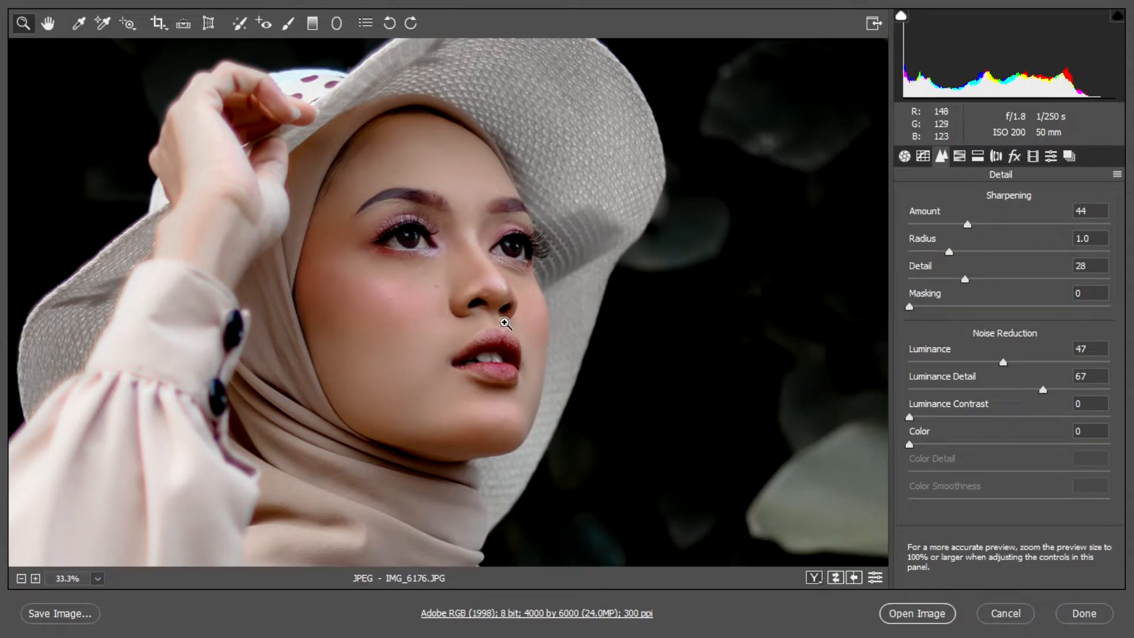
left_click(505, 323, "alt")
left_click(505, 323, "alt")
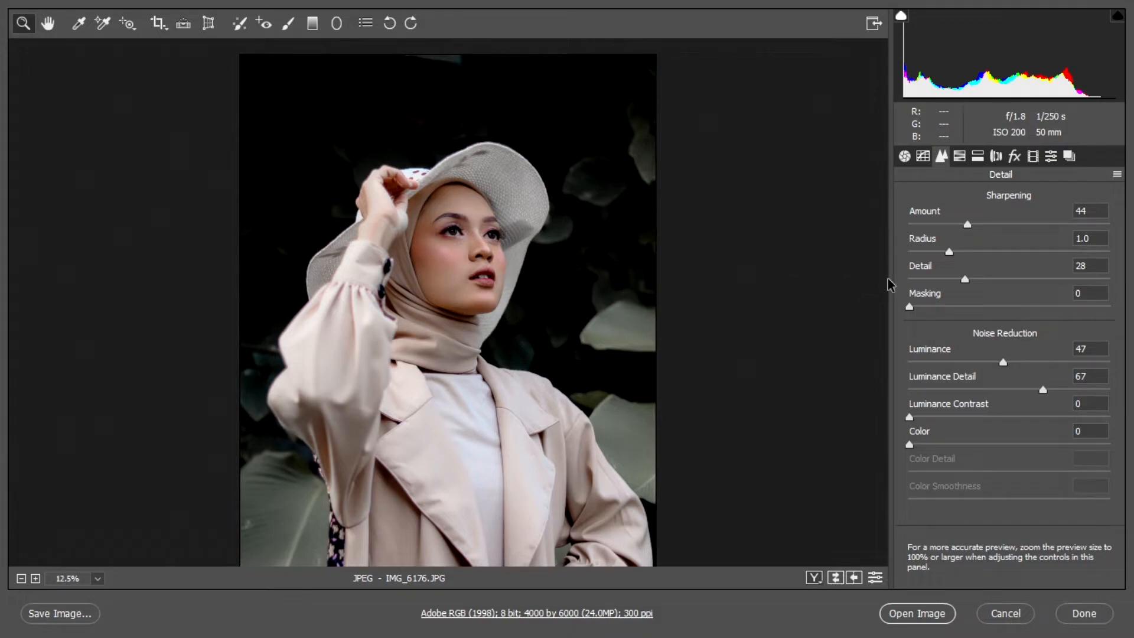
Set the HSL saturation of Yellows to -43 and of Greens to -100
left_click(959, 156)
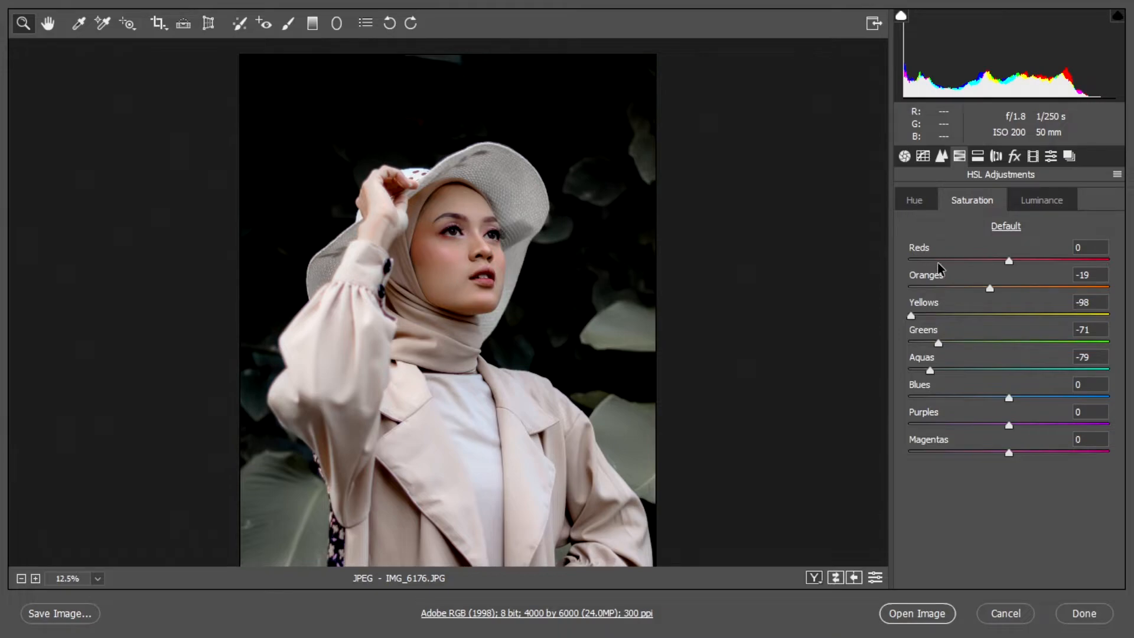
left_click(911, 317)
left_click_drag(910, 316, 963, 293)
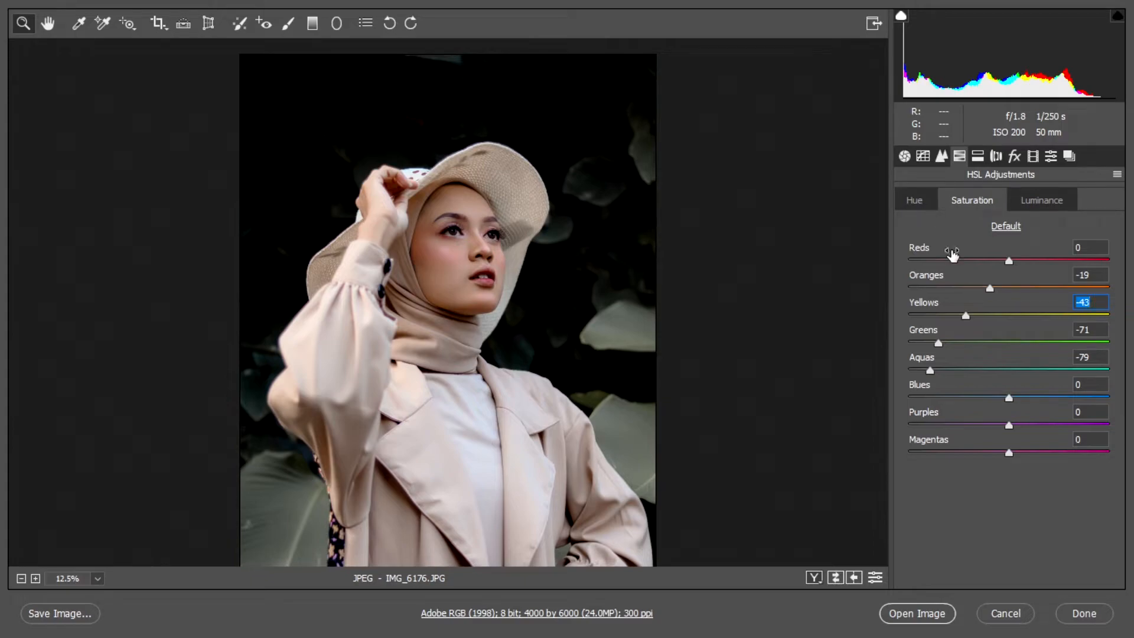
left_click_drag(938, 346, 855, 369)
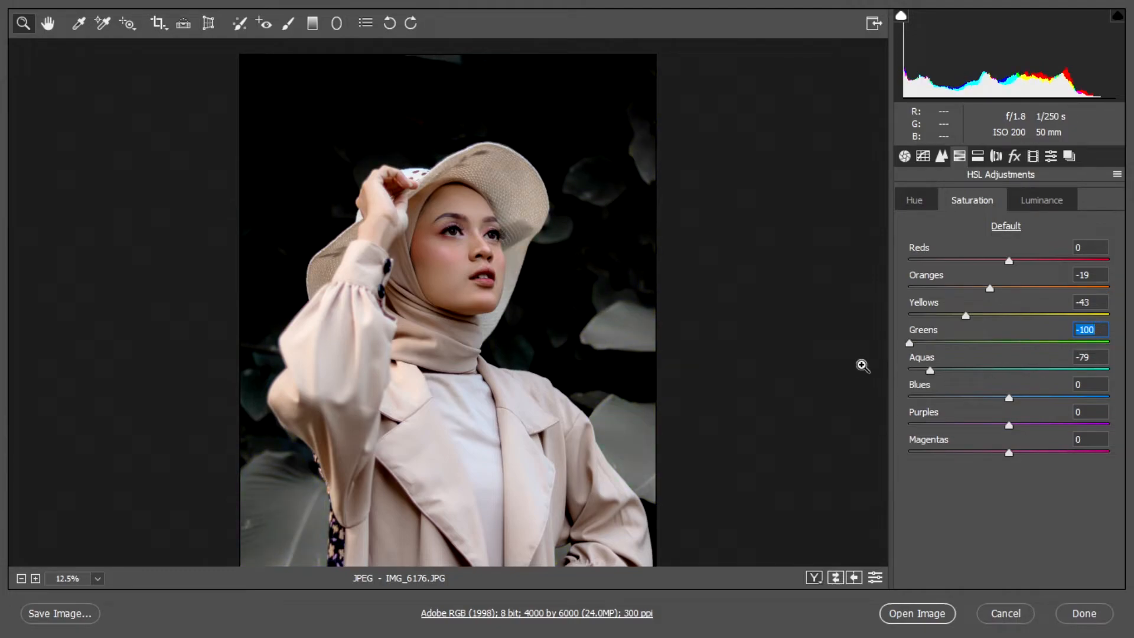
Set the HSL hue of Yellows to -52 and the luminance of Yellows to +37
left_click(920, 203)
mouse_move(955, 315)
left_mouse_down()
mouse_move(1039, 315)
mouse_move(916, 328)
mouse_move(962, 325)
left_mouse_up()
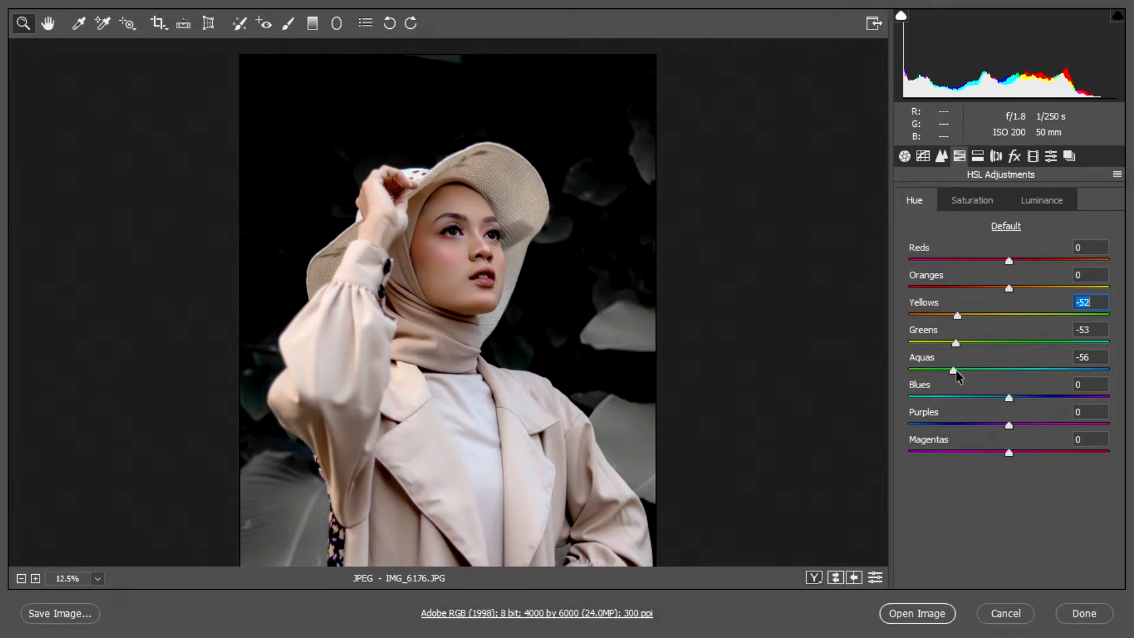
left_click(1035, 199)
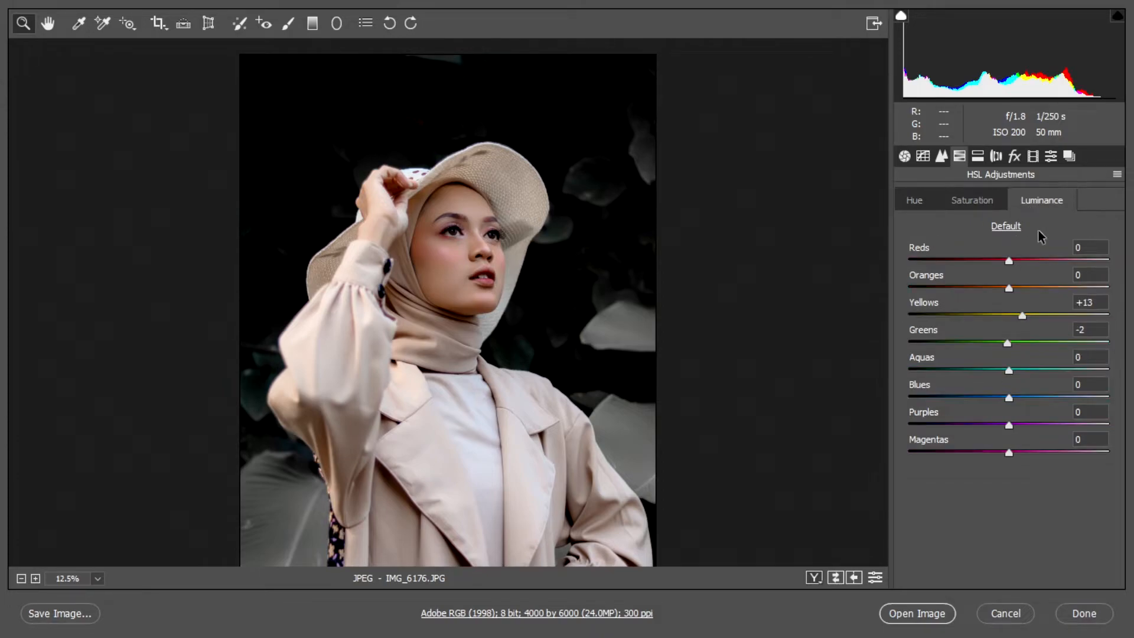
left_click_drag(1022, 314, 1045, 319)
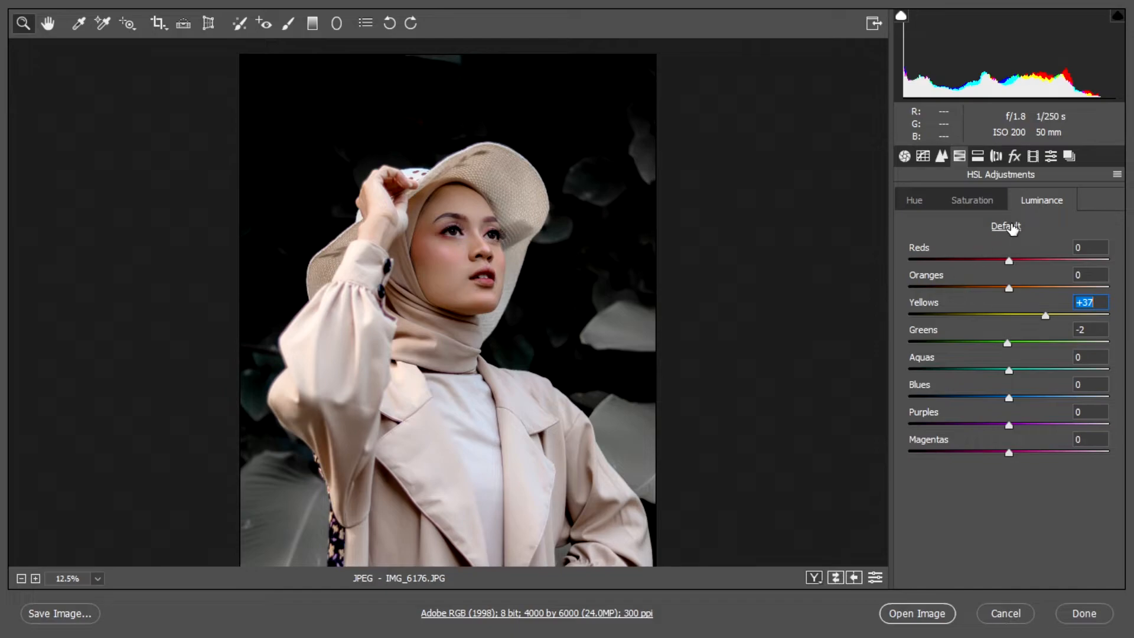
Set the HSL saturation of Yellows to -21 and check the result across the whole photo
left_click(980, 202)
left_click_drag(1026, 315, 986, 332)
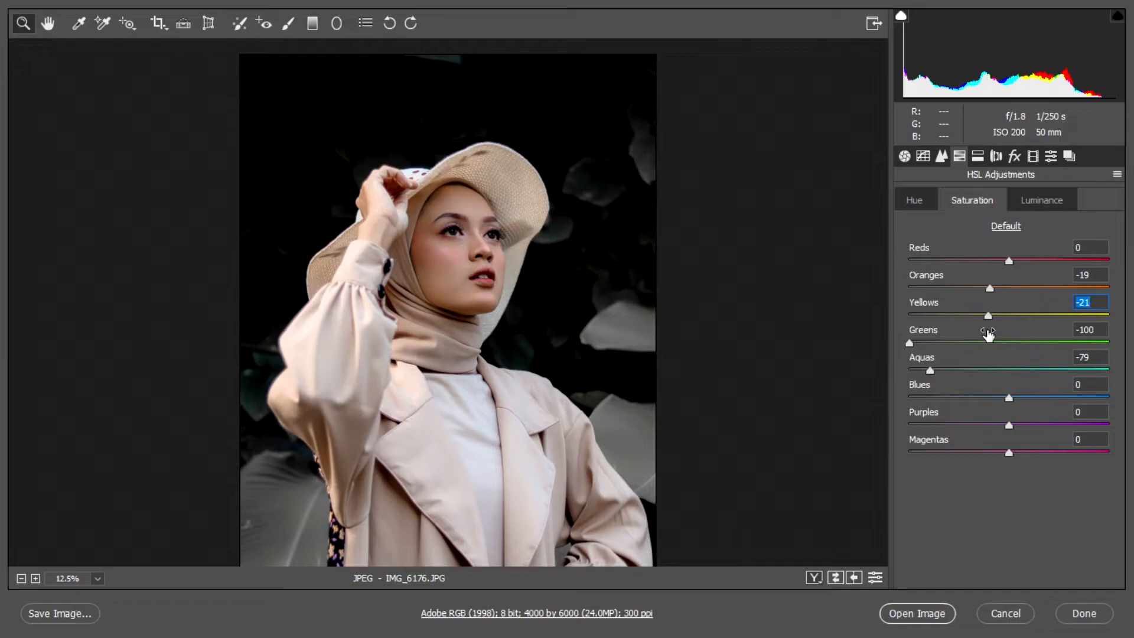
scroll(727, 381, "down", 3)
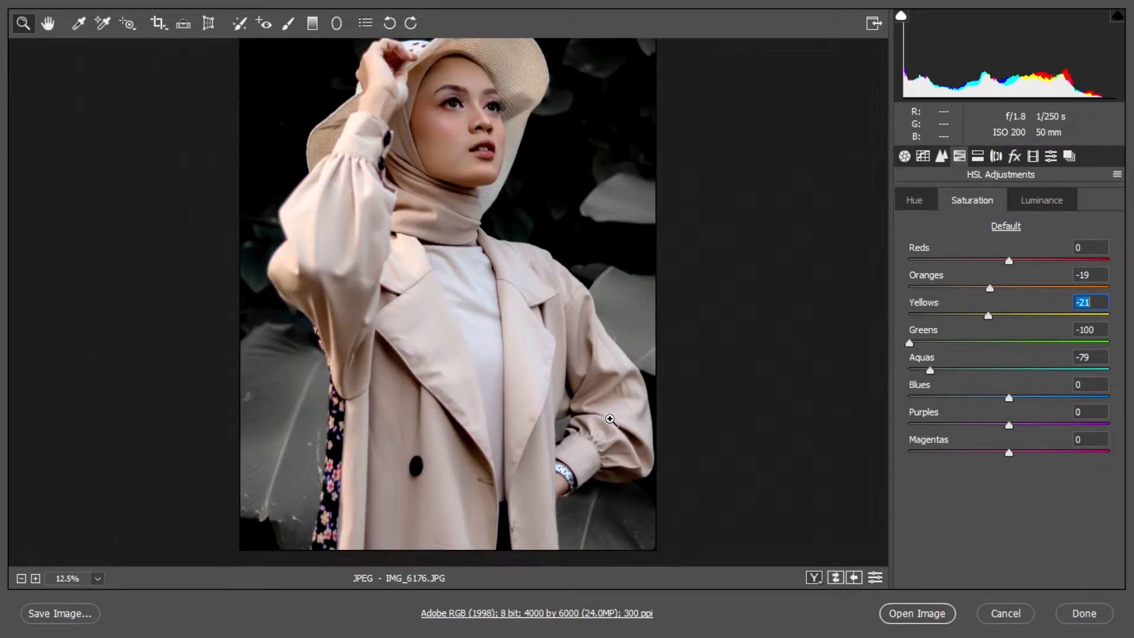
scroll(602, 408, "up", 3)
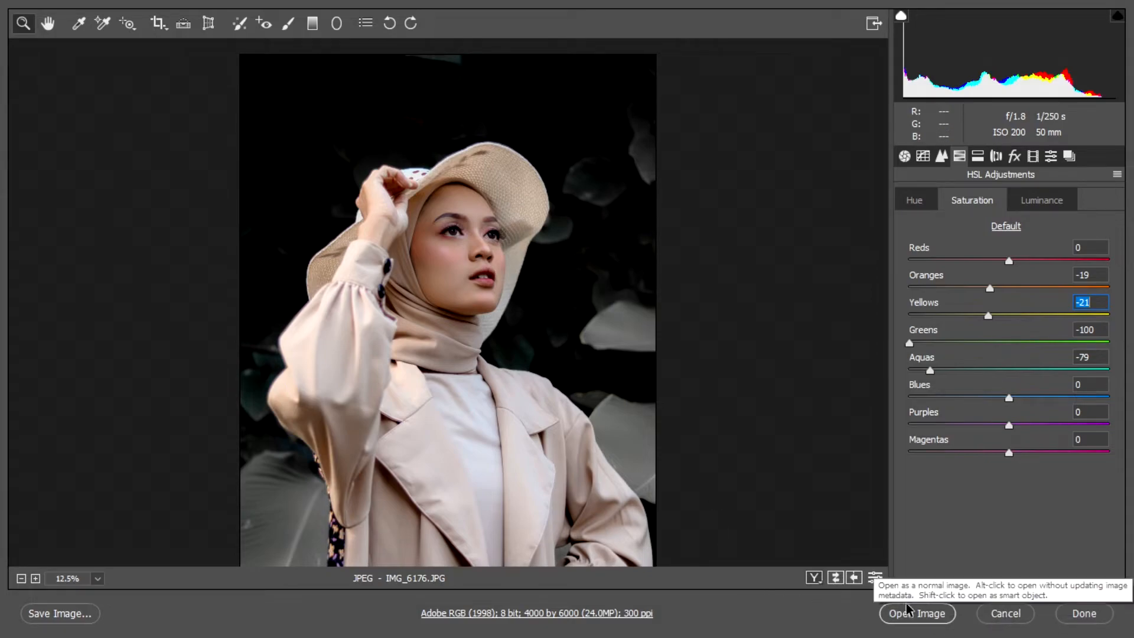
Open the adjusted photo as a normal image in Photoshop and change the area around the canvas to dark gray
left_click(912, 617)
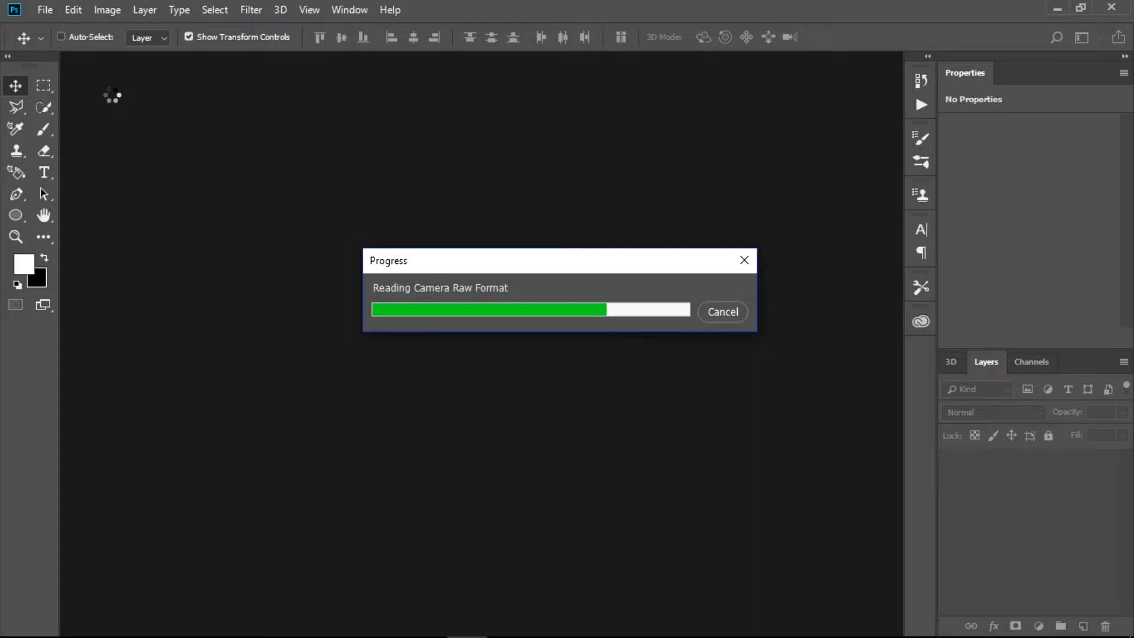
mouse_move(420, 636)
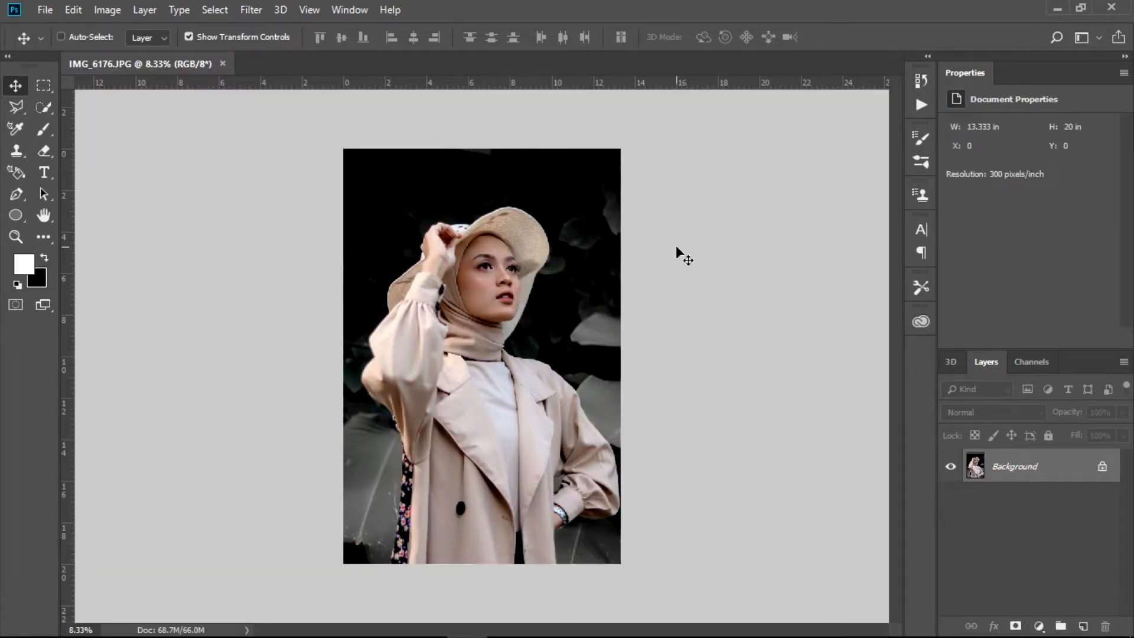
right_click(677, 249)
left_click(738, 286)
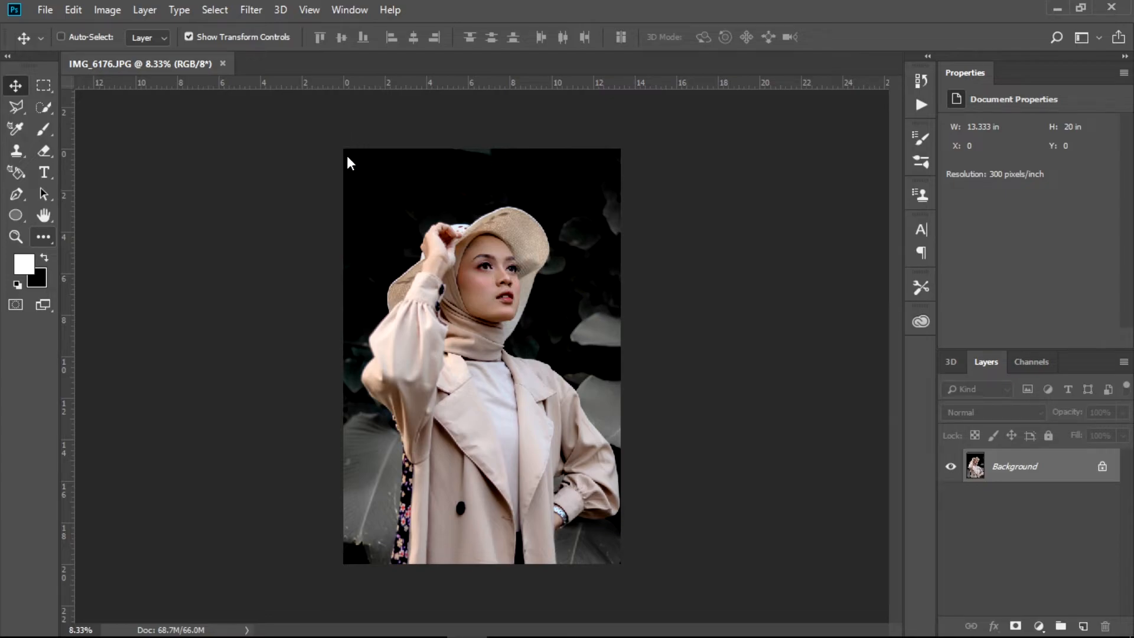
Crop the portrait to a 4:5 ratio, tightening the frame and keeping more background above the hat
key("c")
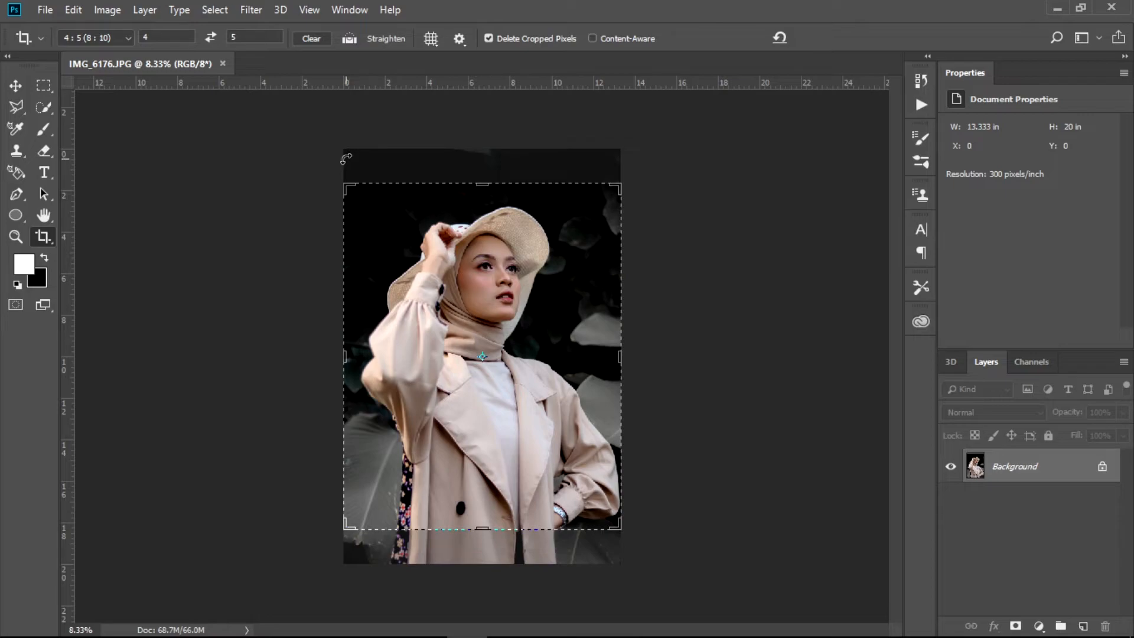
left_click_drag(344, 184, 358, 184)
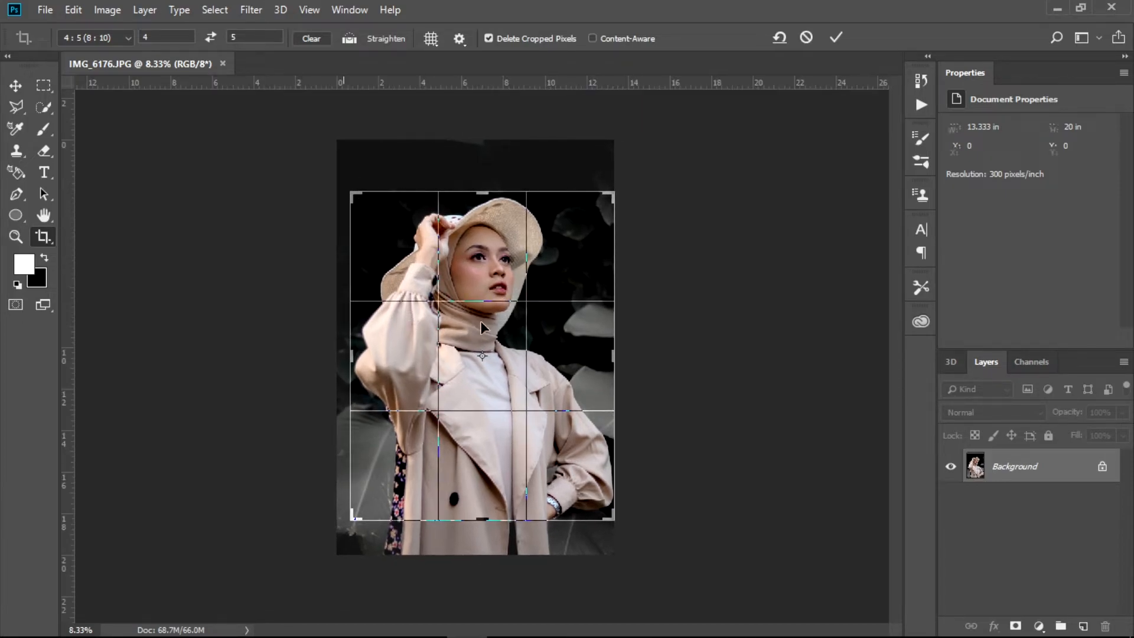
left_click_drag(509, 271, 515, 313)
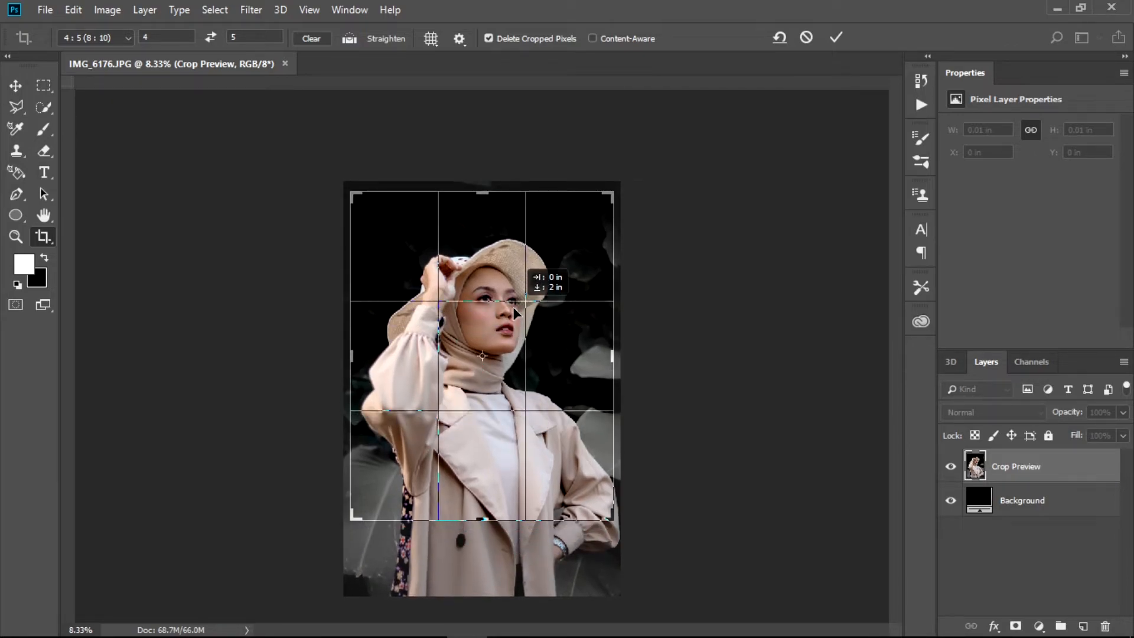
left_click_drag(514, 312, 511, 309)
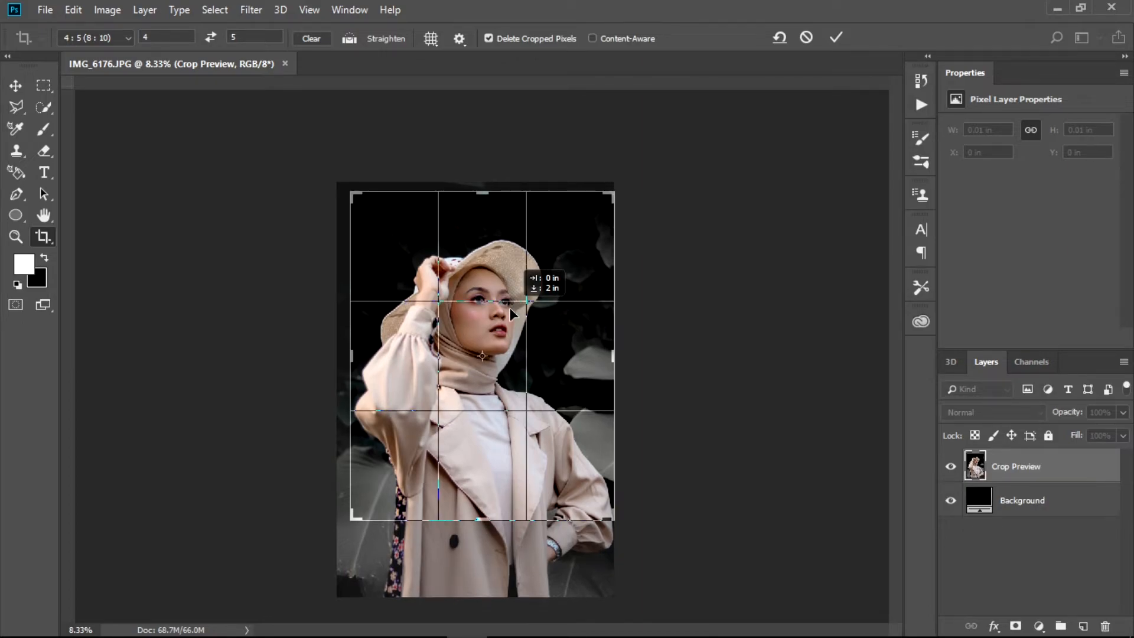
left_click_drag(510, 312, 511, 313)
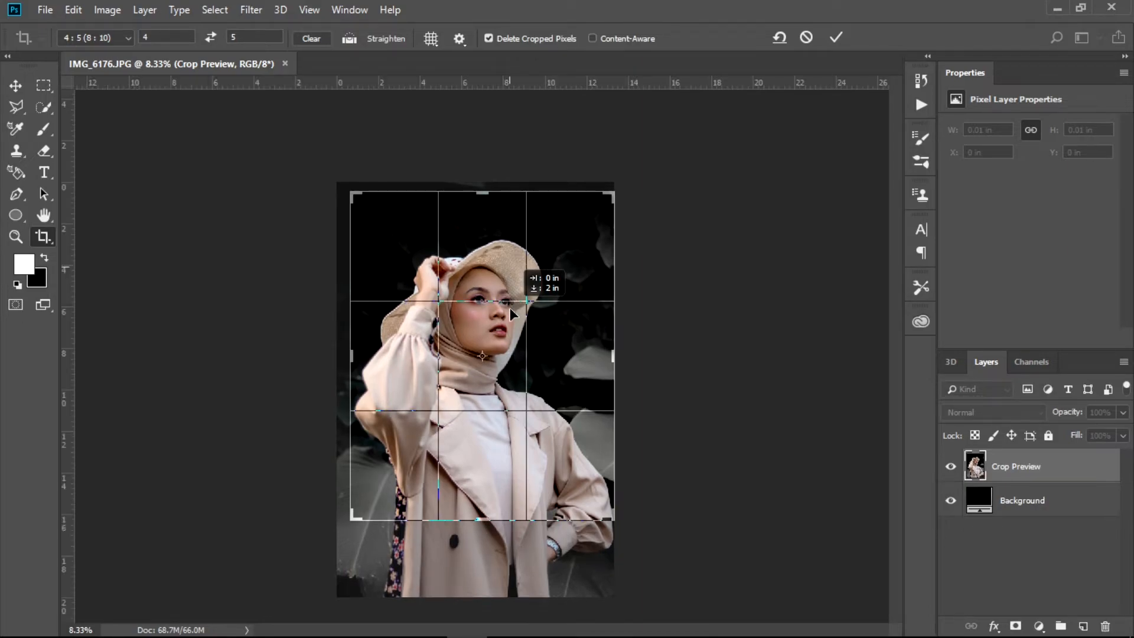
key("Return")
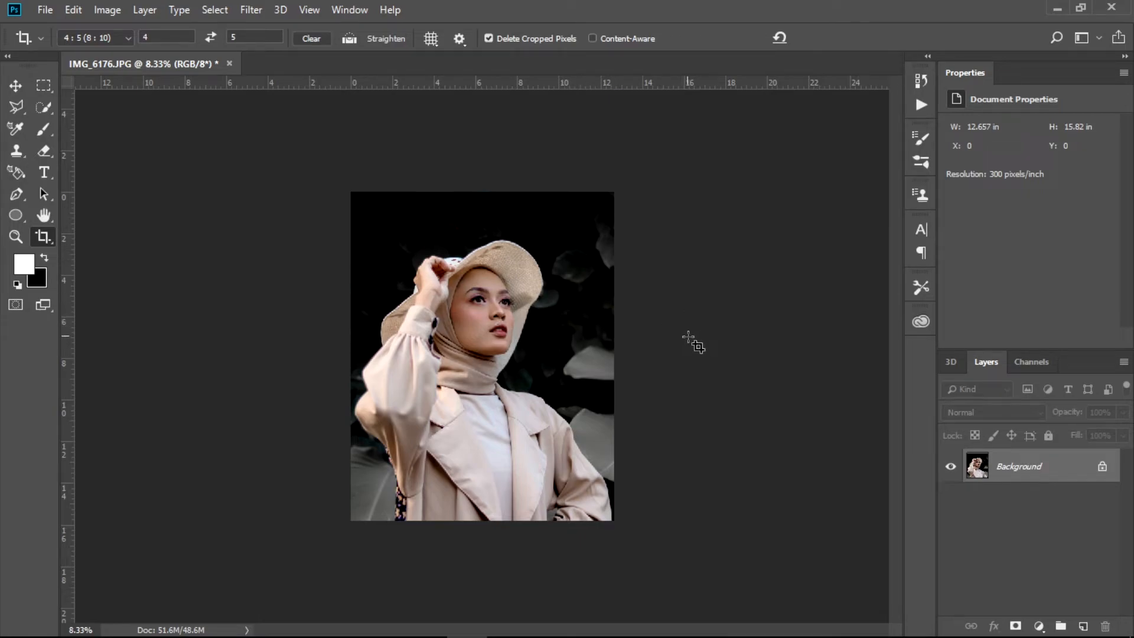
Undo the last crop of the portrait
key("ctrl")
key("ctrl+z")
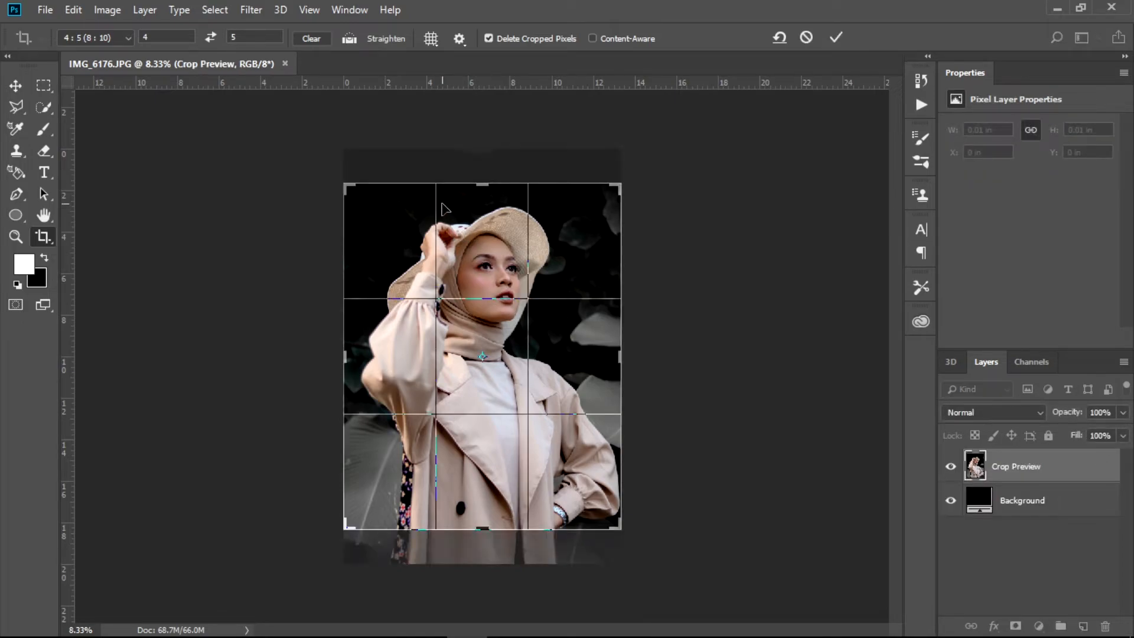
Try a 4:5 crop across the photo's full width with the picture shifted down about 1 in, and undo that crop
mouse_move(480, 353)
left_mouse_down()
mouse_move(480, 339)
mouse_move(477, 374)
left_mouse_up()
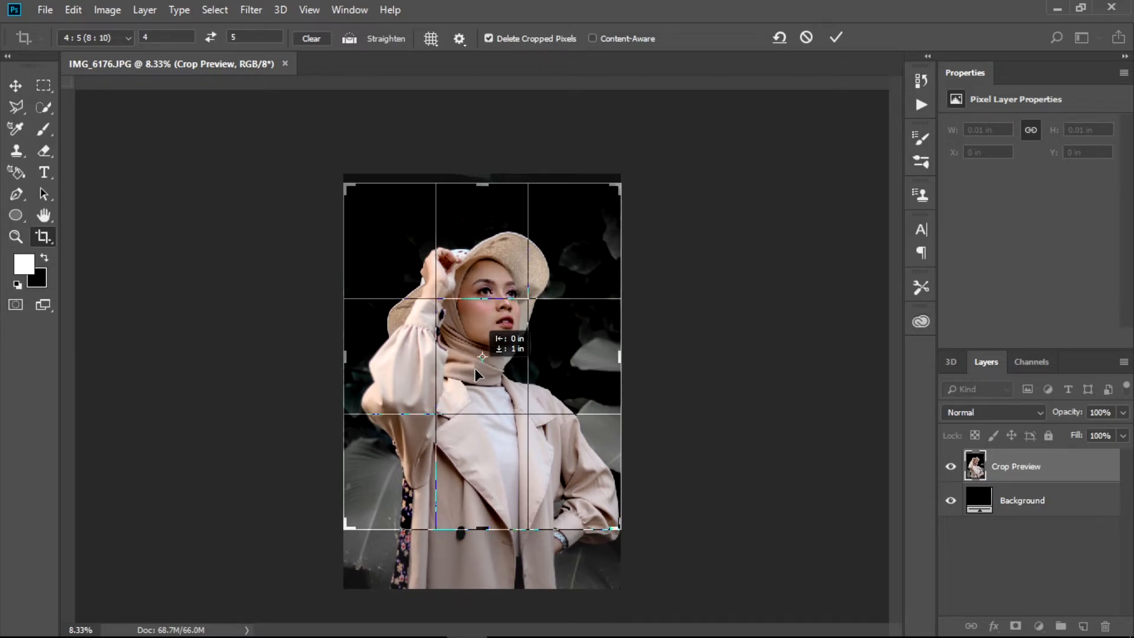
left_click_drag(477, 374, 478, 375)
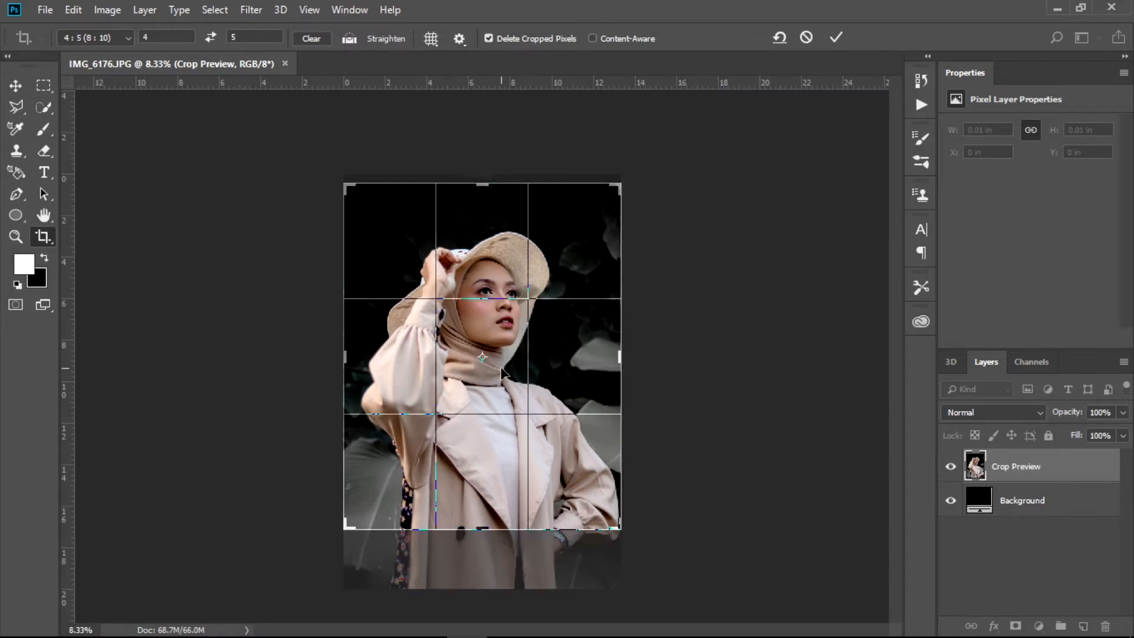
key("Return")
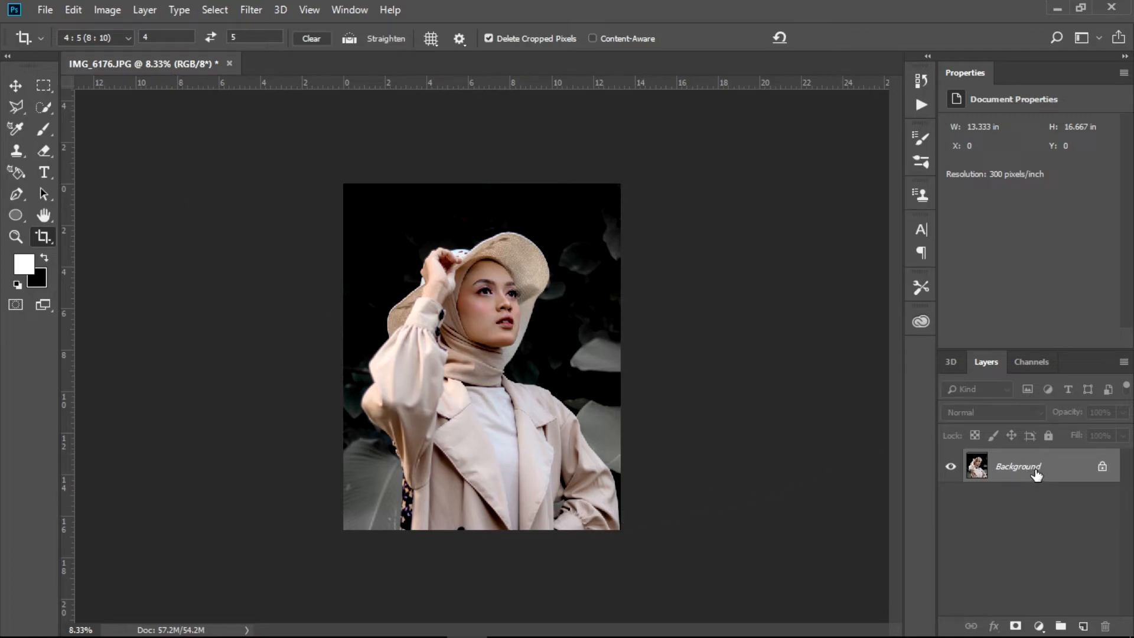
key("ctrl+z")
Duplicate the Background layer and crop the portrait to 4:5 at its full width, keeping the photo vertically centered in the frame
left_click_drag(1087, 620, 1084, 624)
left_click(387, 198)
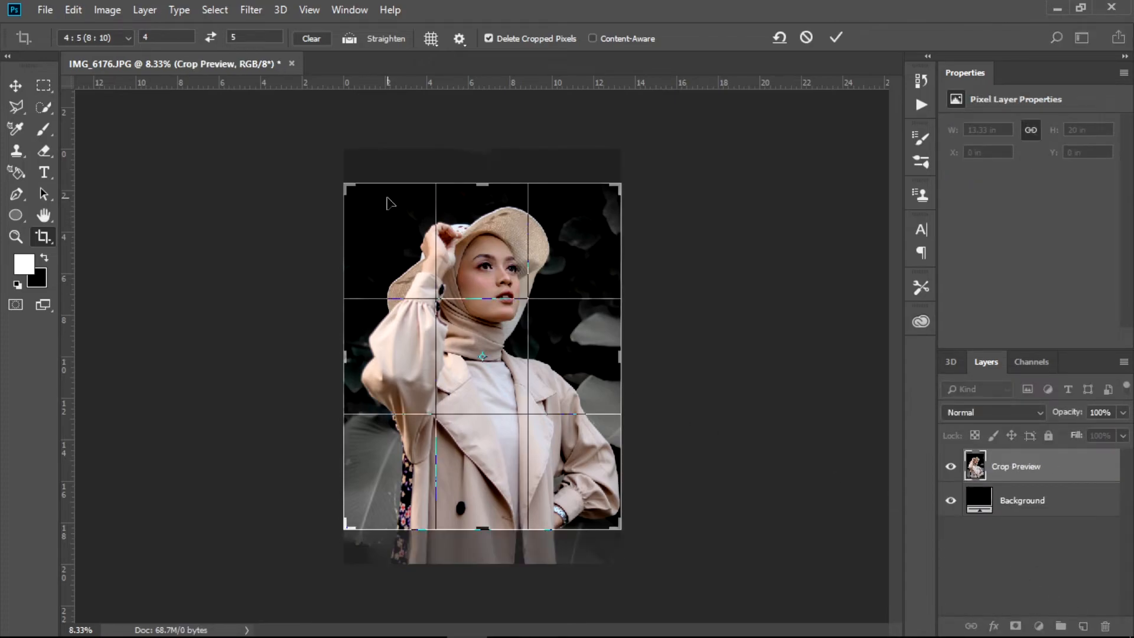
key("Return")
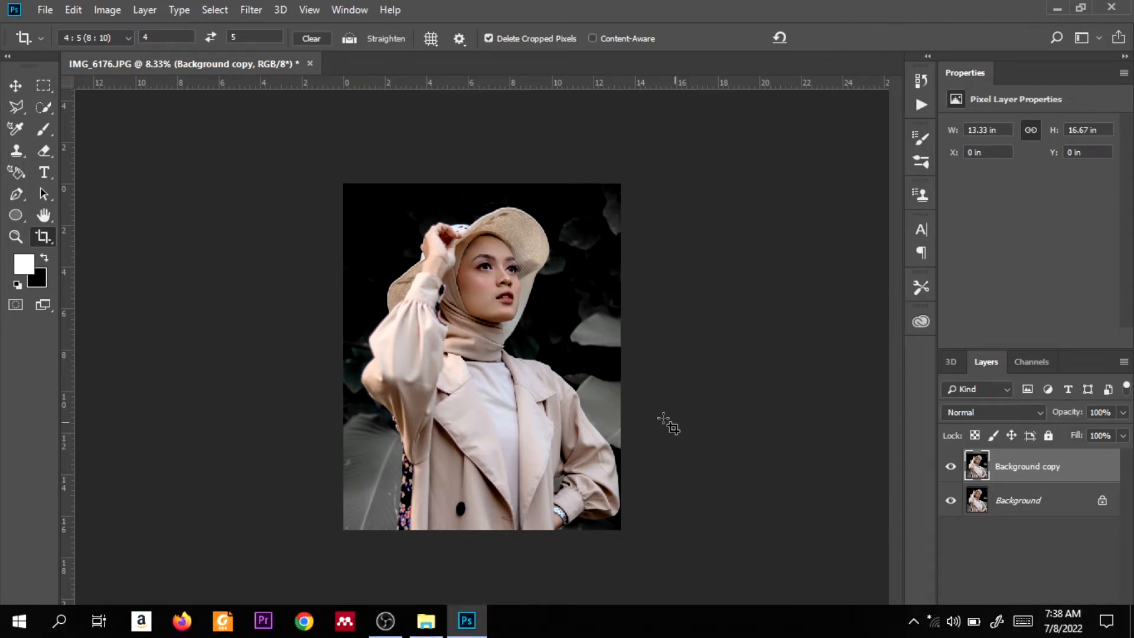
Add a Selective Color adjustment layer above the Background copy layer
key("ctrl+plus")
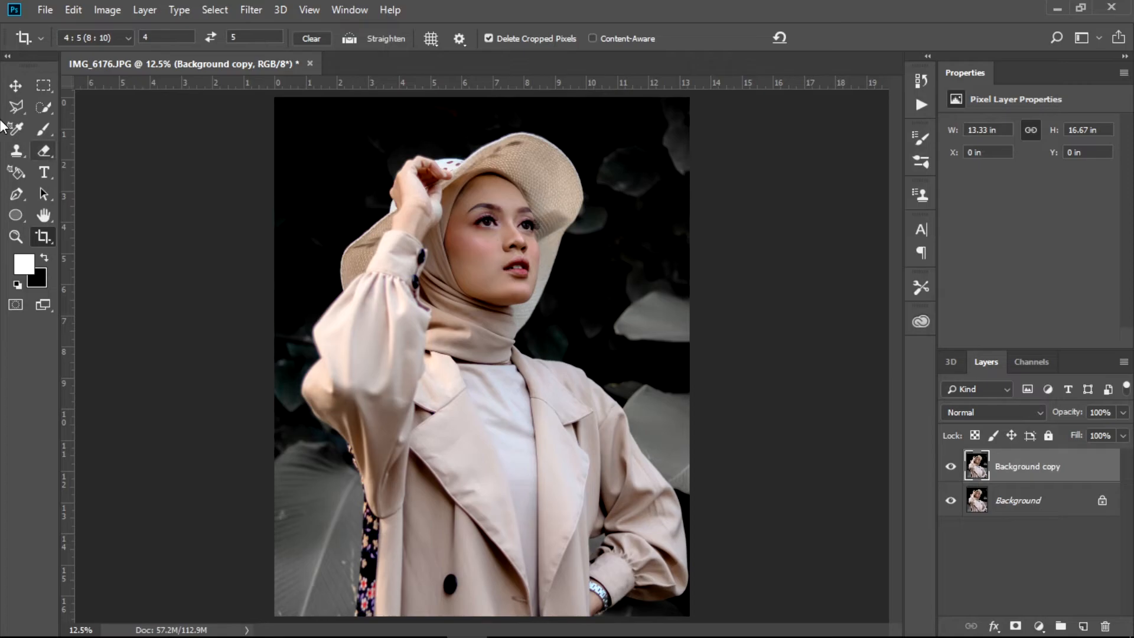
left_click(15, 85)
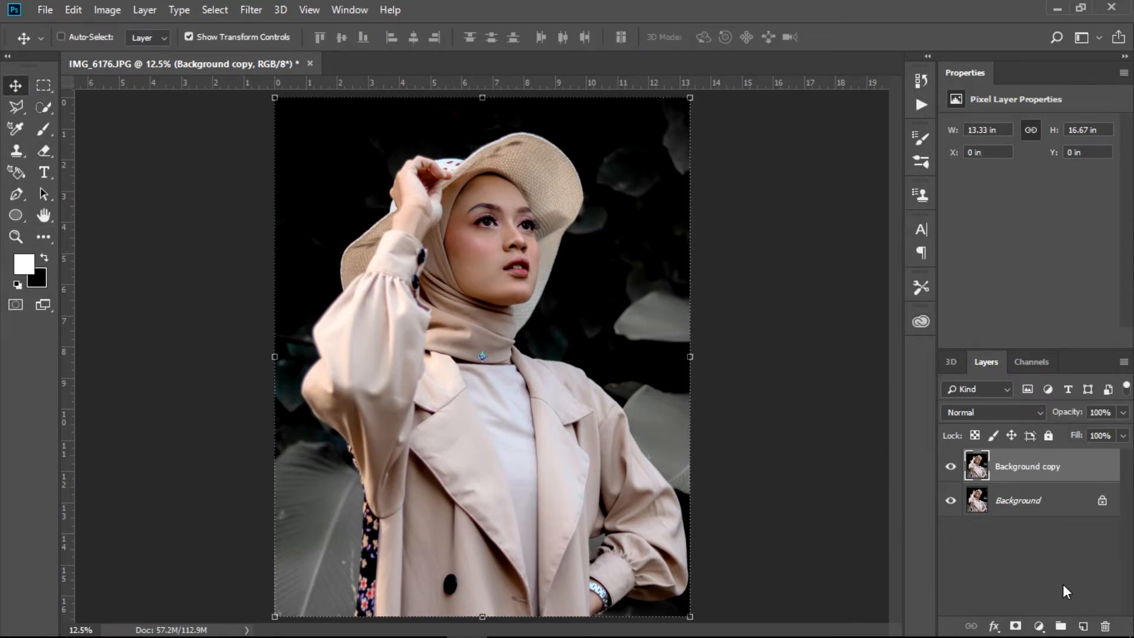
left_click(1039, 627)
left_click(1041, 617)
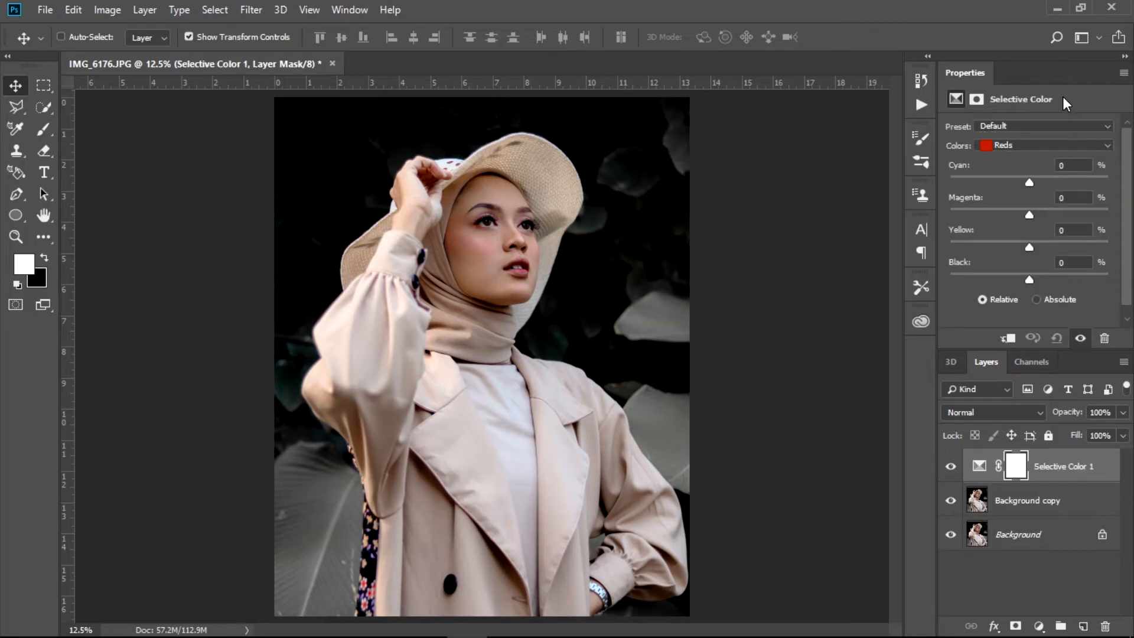
Set the Selective Color Reds to Cyan -6, Magenta -1, Yellow -1 and Black -26
mouse_move(1032, 183)
left_mouse_down()
mouse_move(986, 194)
mouse_move(1025, 187)
left_mouse_up()
left_click_drag(1028, 215, 1056, 218)
left_click_drag(1029, 246, 1063, 254)
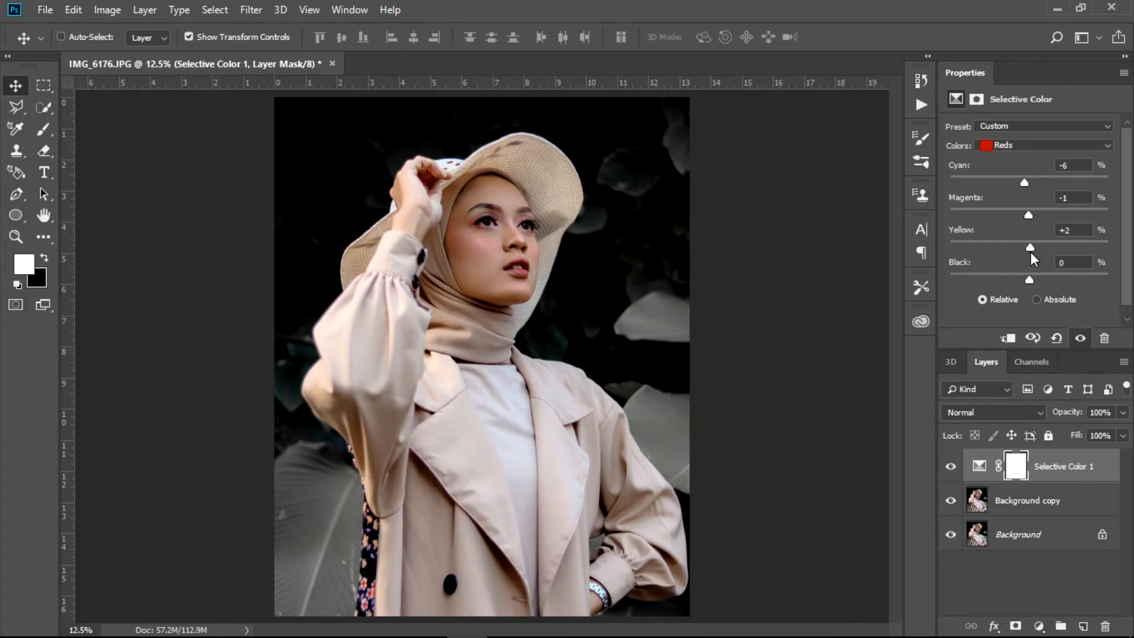
left_click_drag(1030, 260, 1009, 279)
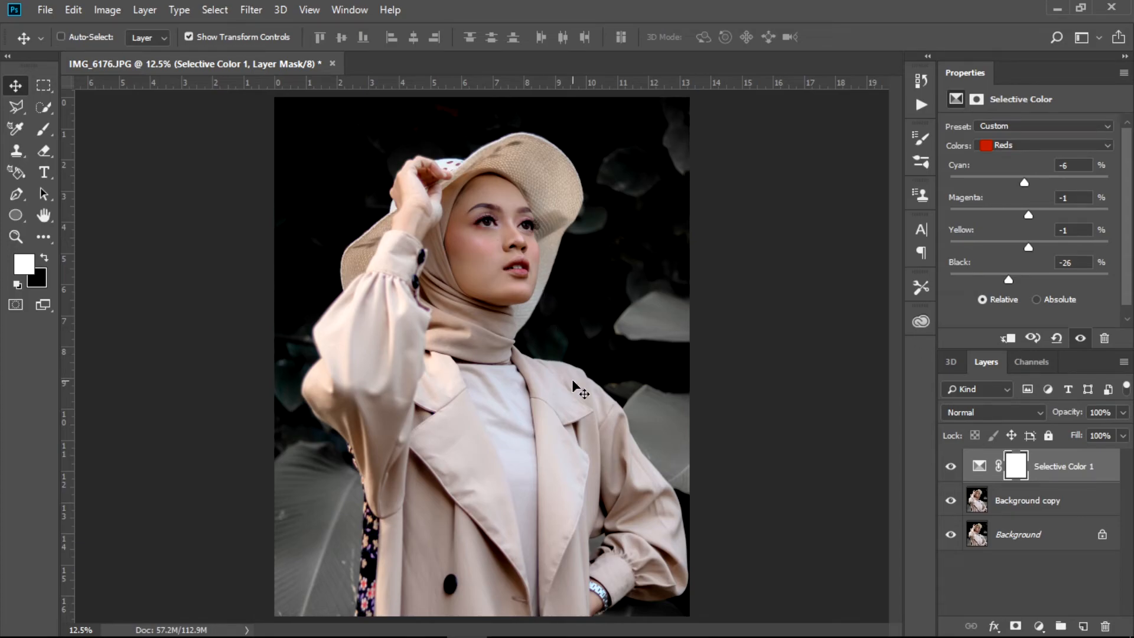
Examine the adjusted color on the whole portrait and up close on the coat, scarf, face and hat
key("ctrl+minus")
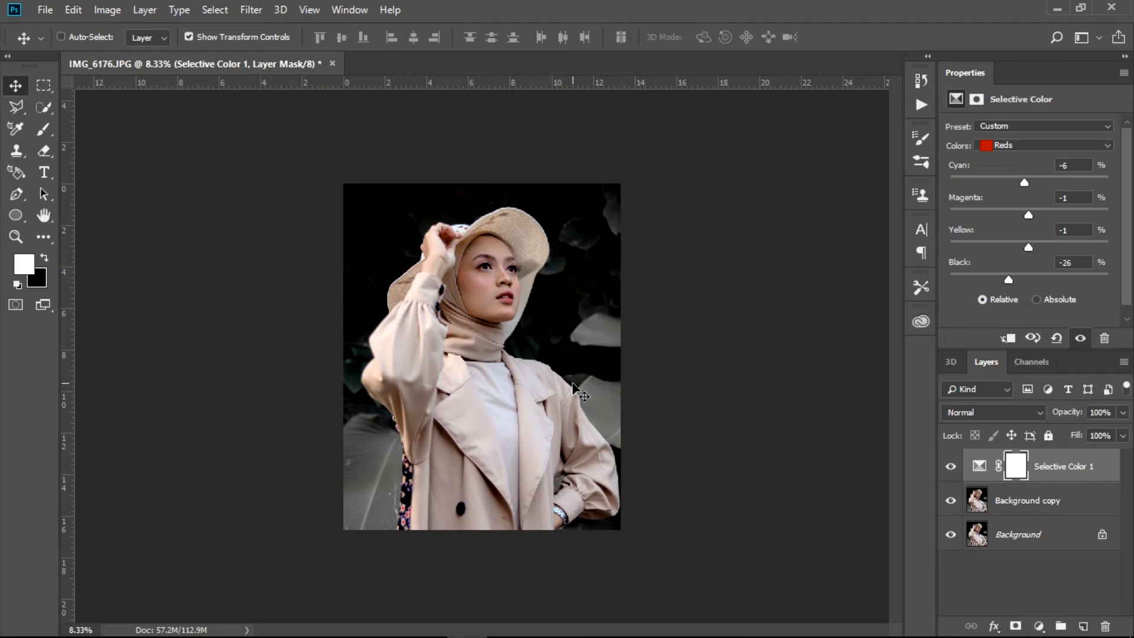
key("ctrl+plus")
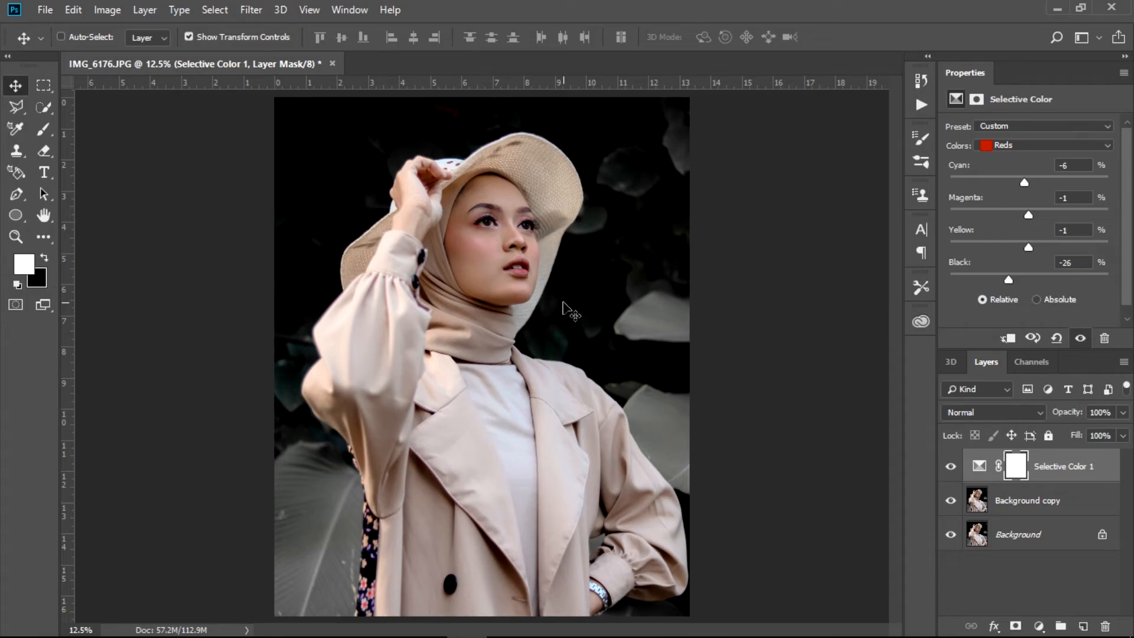
scroll(570, 311, "up", 3)
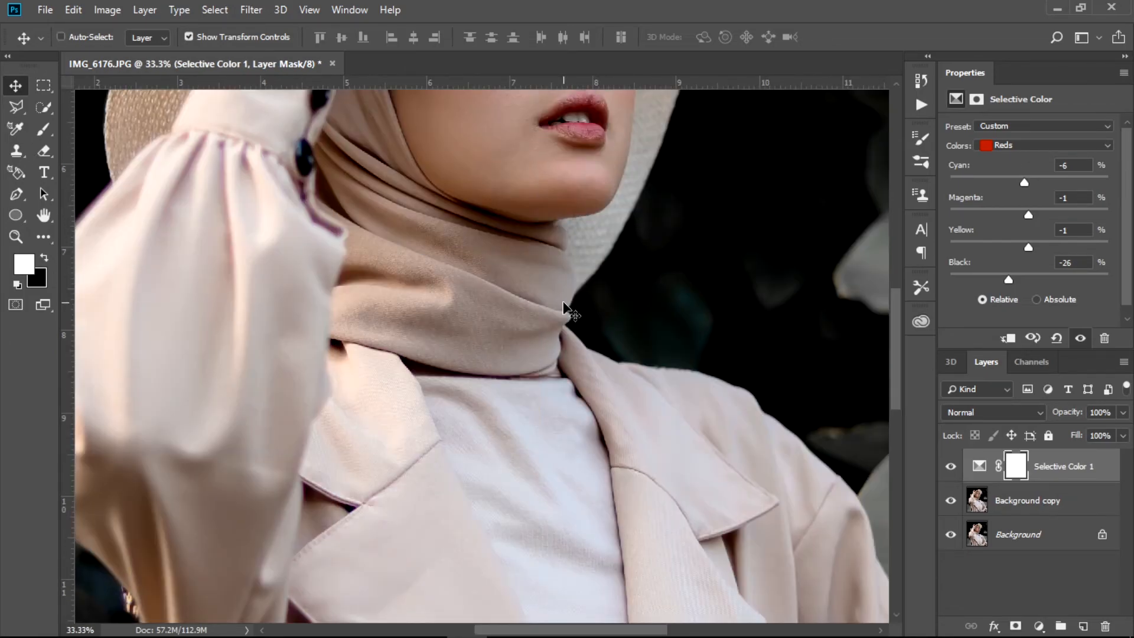
scroll(565, 300, "up", 3)
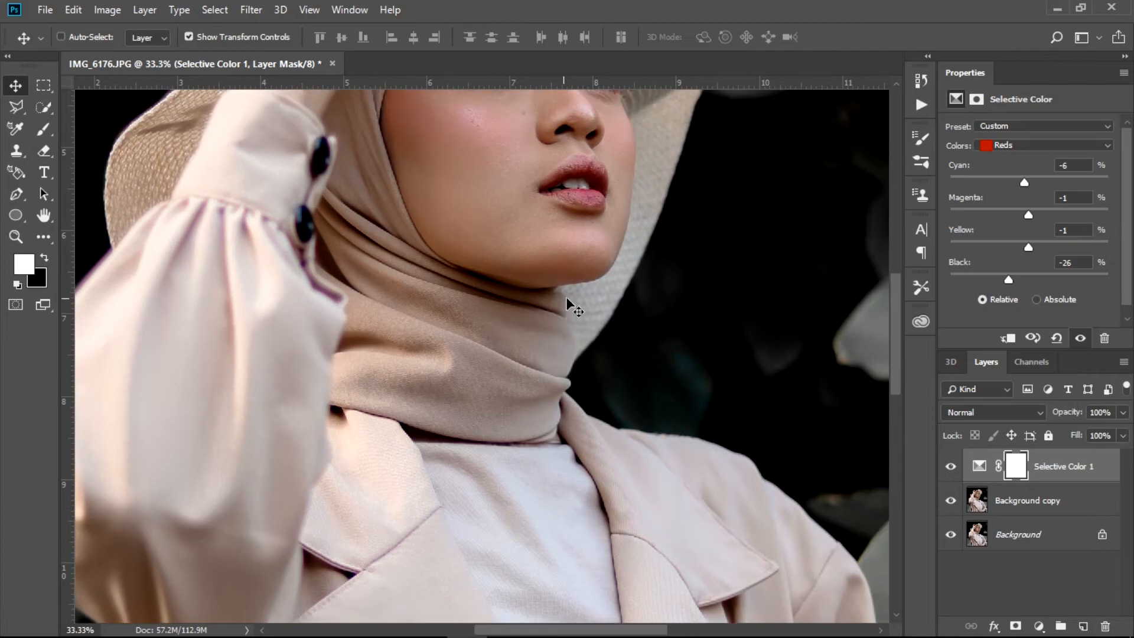
scroll(565, 298, "up", 4)
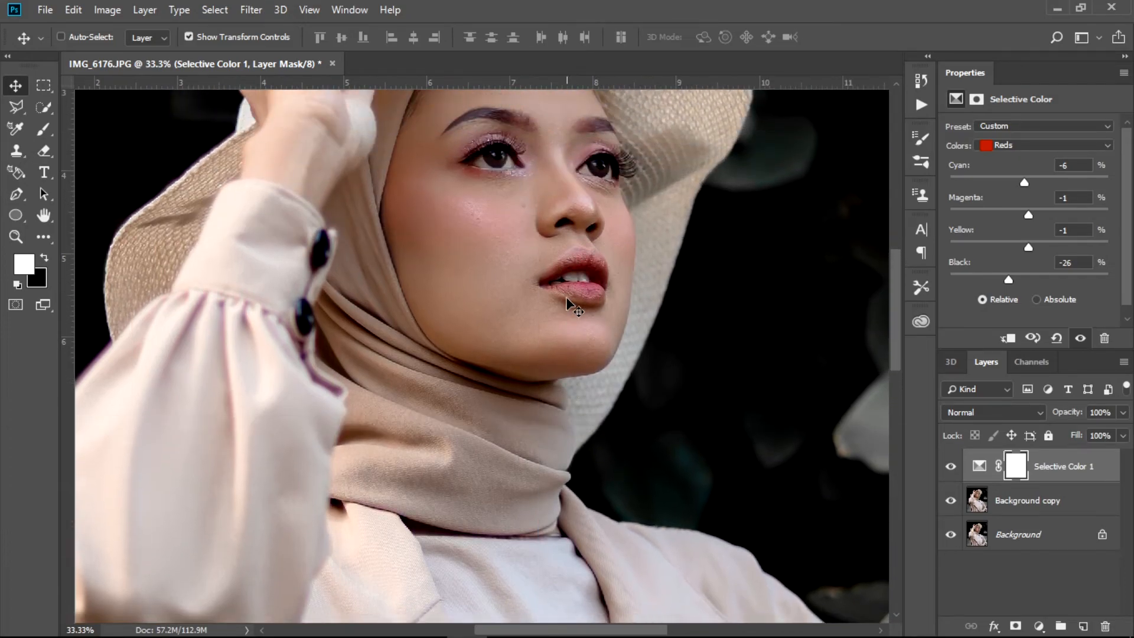
scroll(565, 298, "up", 4)
scroll(566, 298, "up", 5)
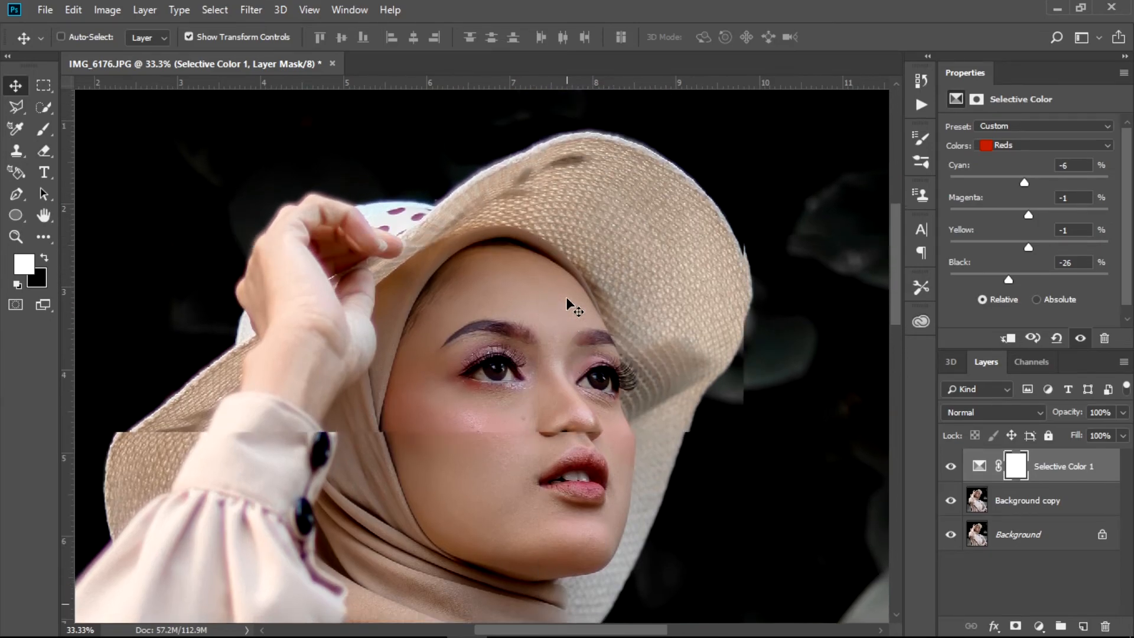
scroll(566, 297, "up", 4)
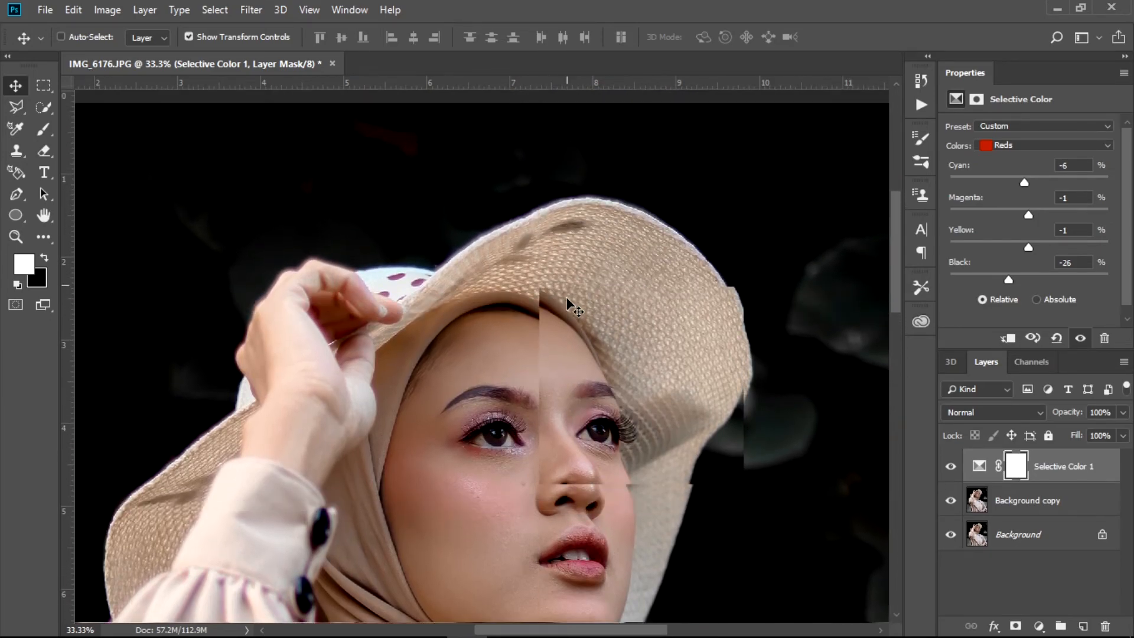
scroll(566, 296, "down", 2)
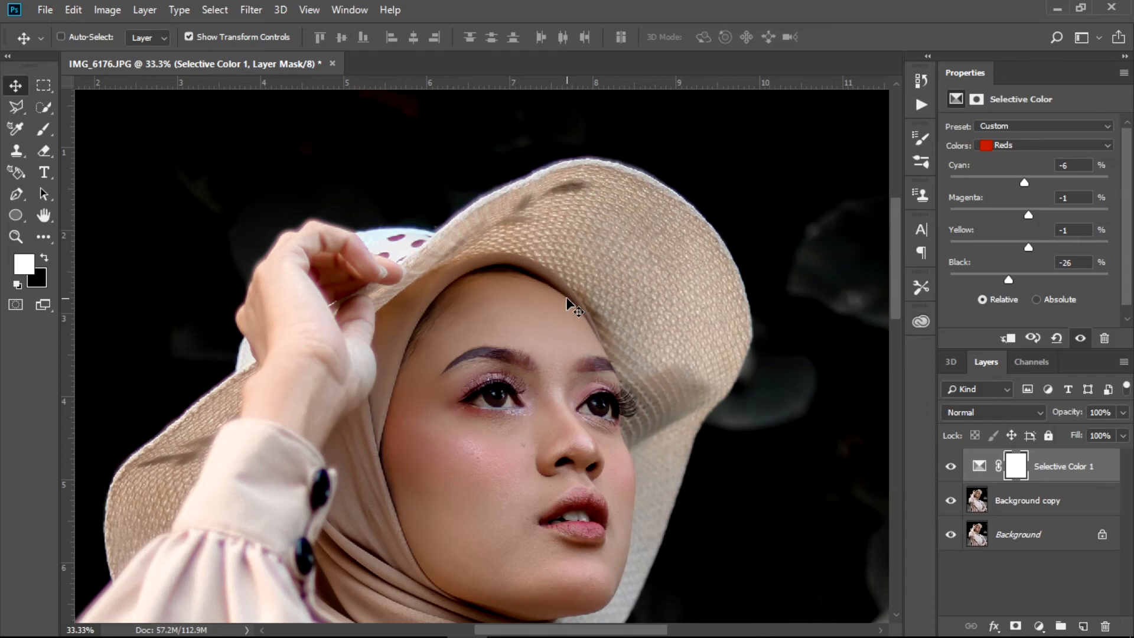
scroll(565, 296, "down", 1)
key("ctrl+minus")
key("ctrl+minus")
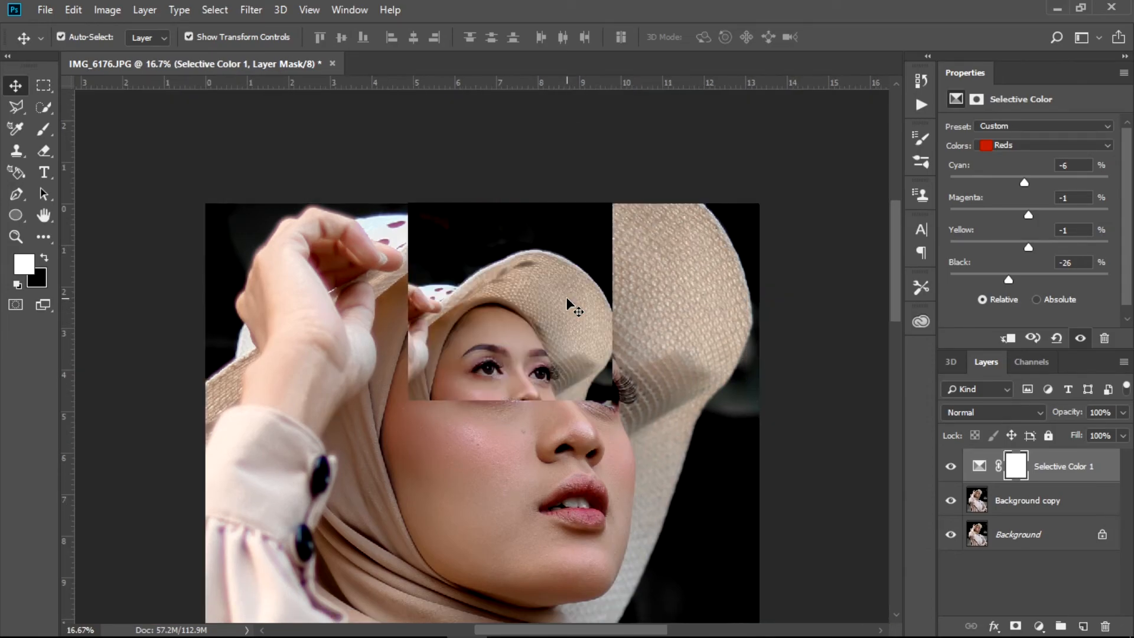
Quick-export the edited portrait as a PNG named IMG_6176 in the model 1 folder
left_click(45, 10)
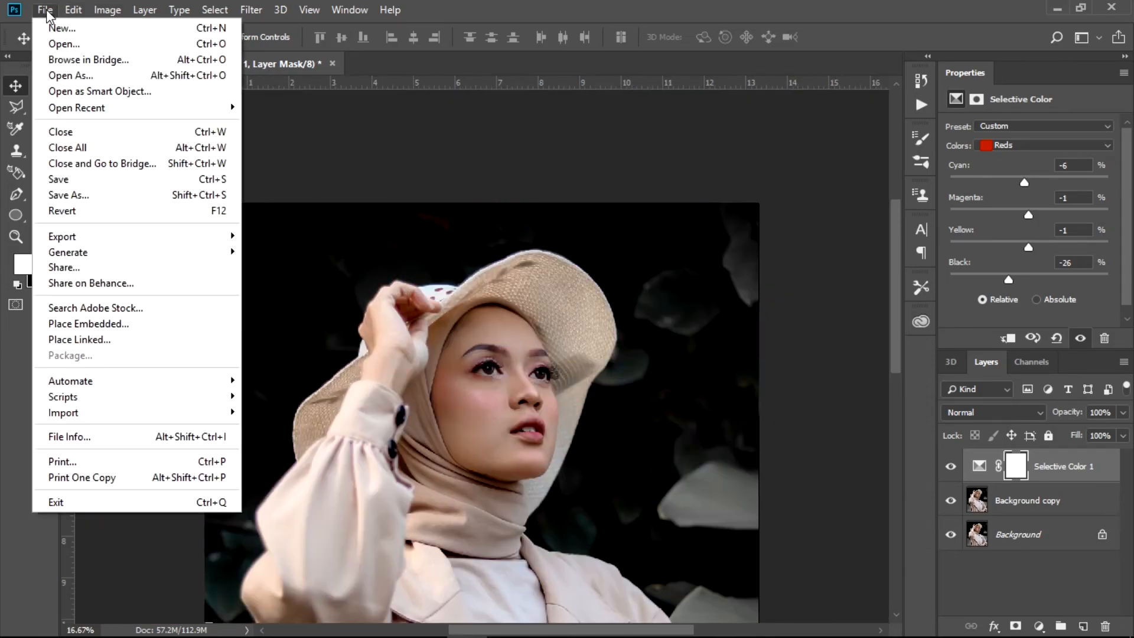
mouse_move(66, 240)
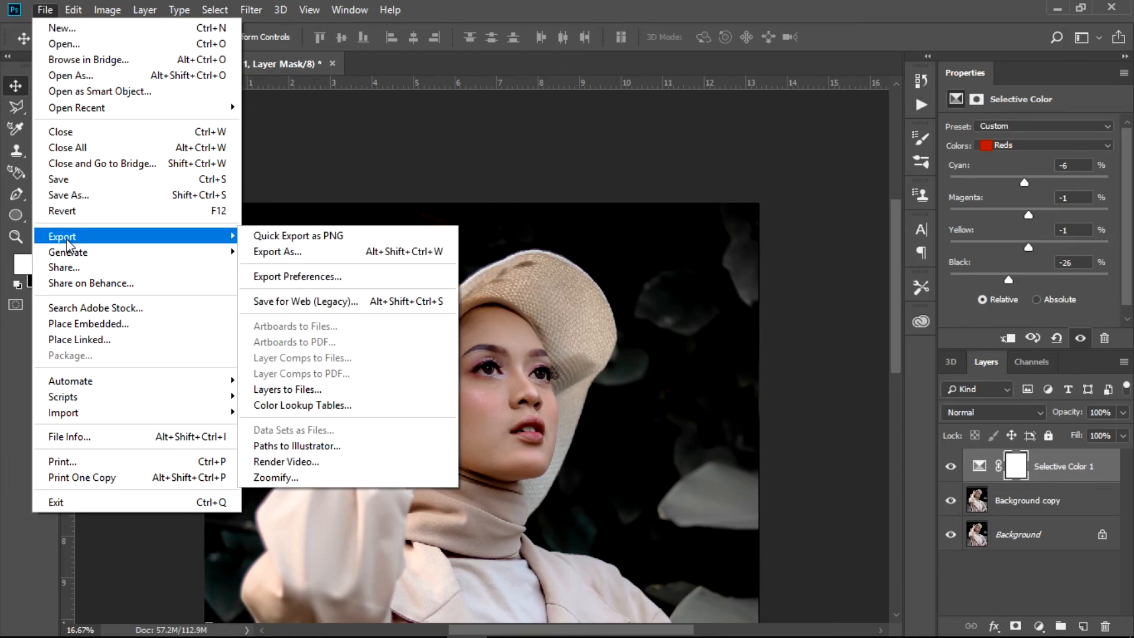
left_click(283, 235)
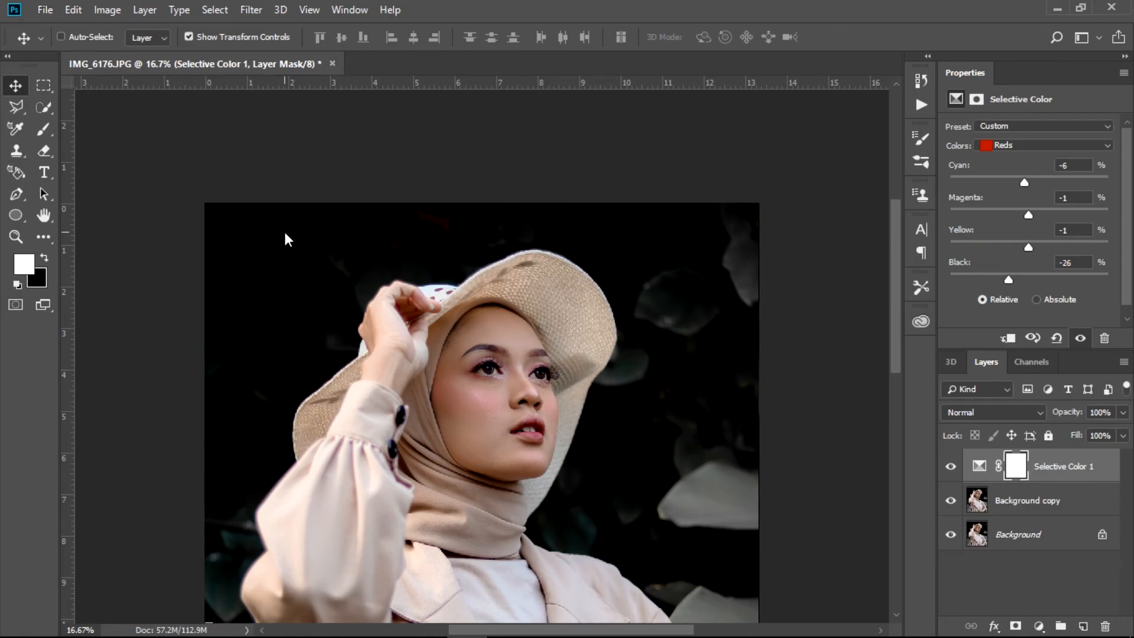
key("ctrl+shift+s")
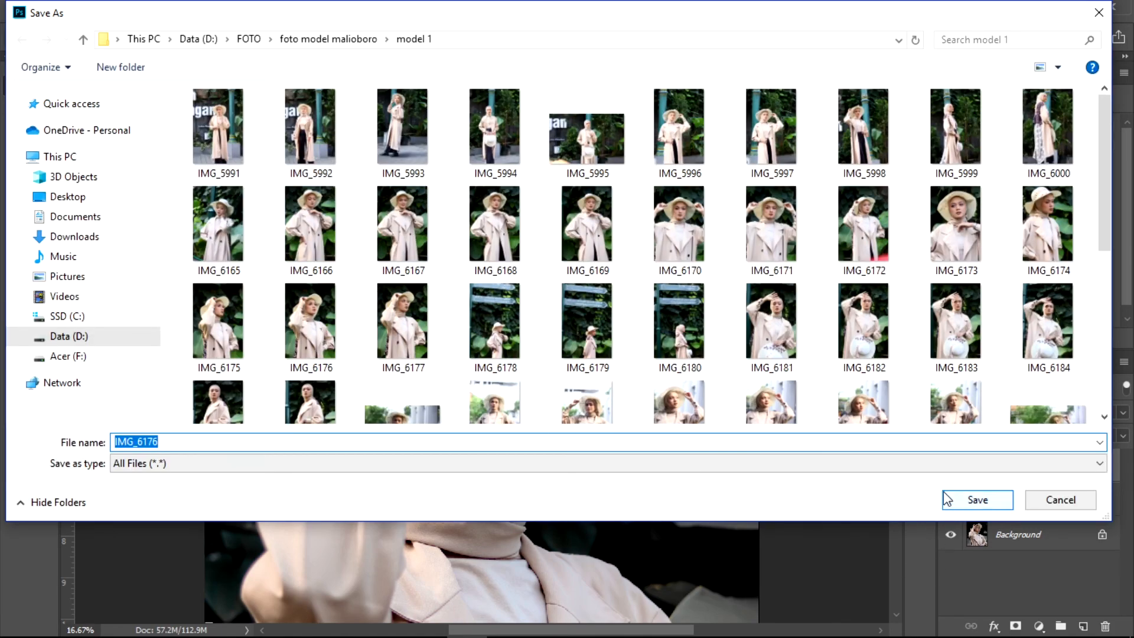
left_click(943, 472)
left_click(941, 476)
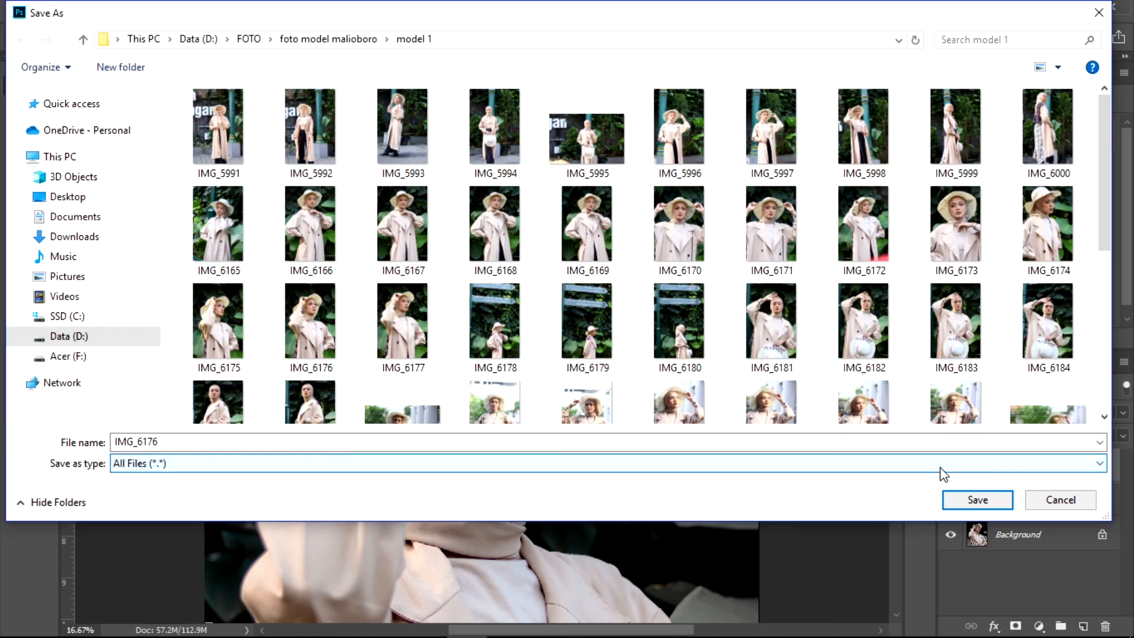
left_click(962, 505)
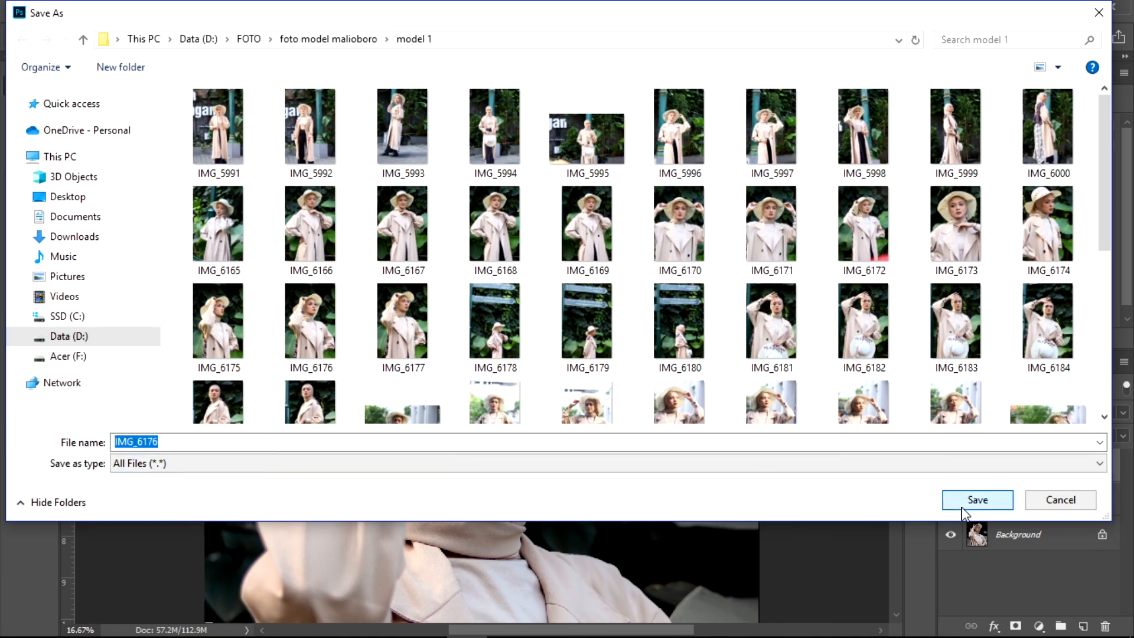
left_click(962, 506)
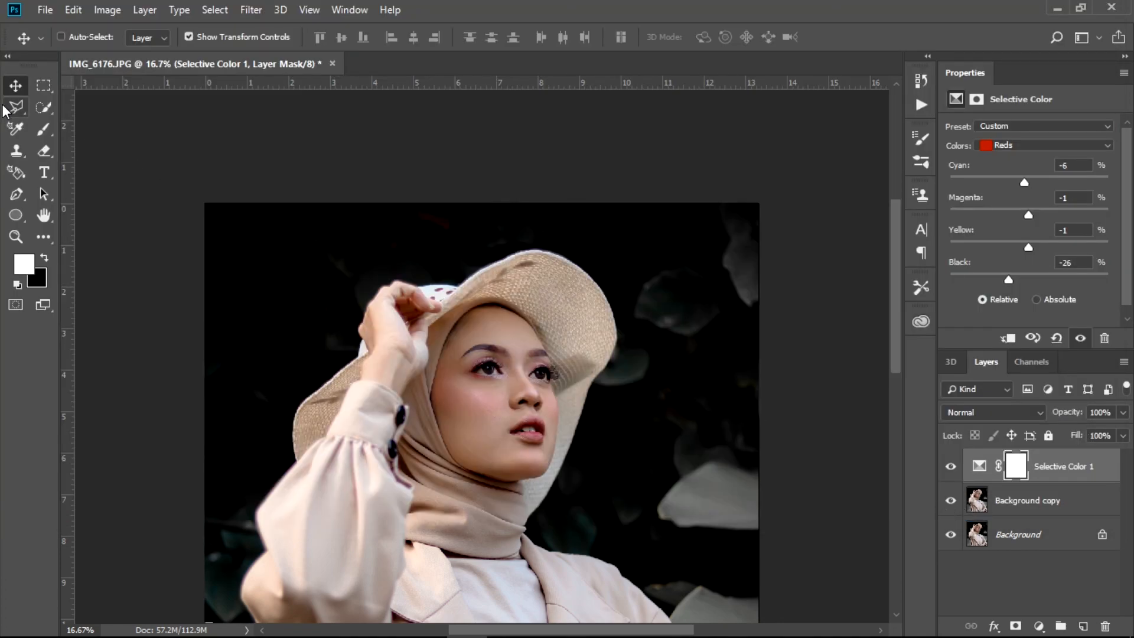
Close the IMG_6176.JPG document and choose to save its changes
left_click(46, 12)
mouse_move(74, 10)
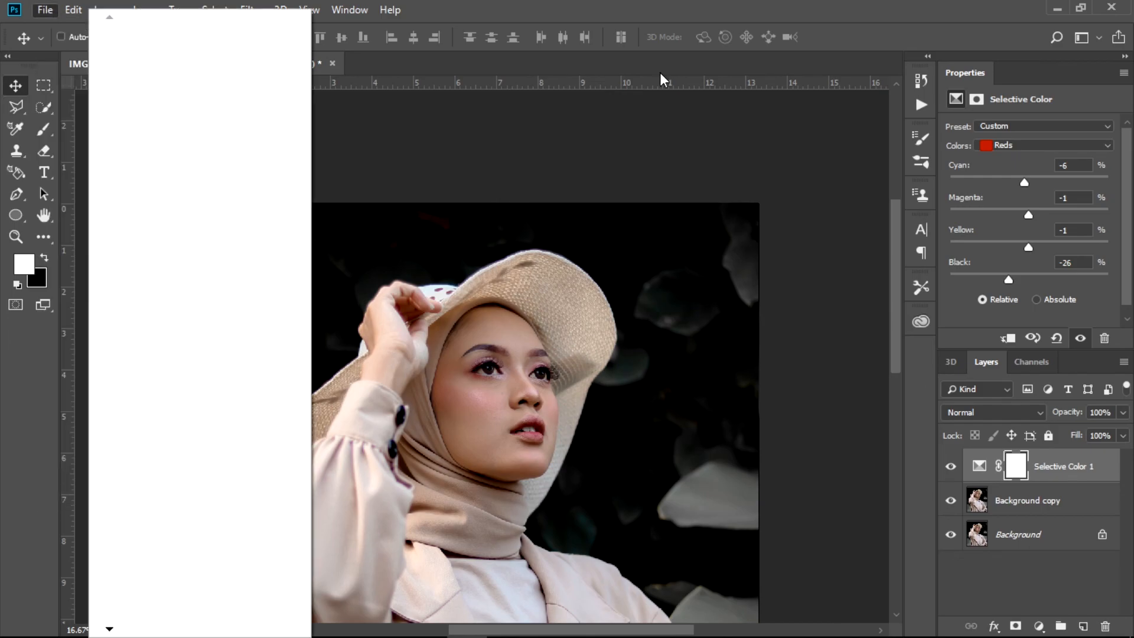
key("Escape")
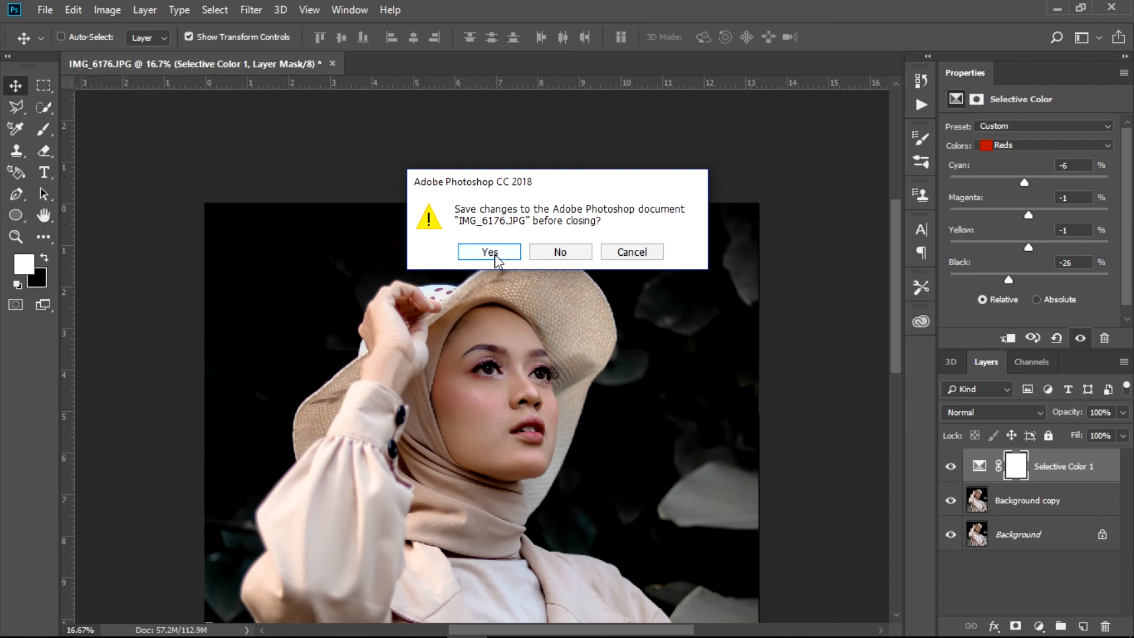
left_click(489, 253)
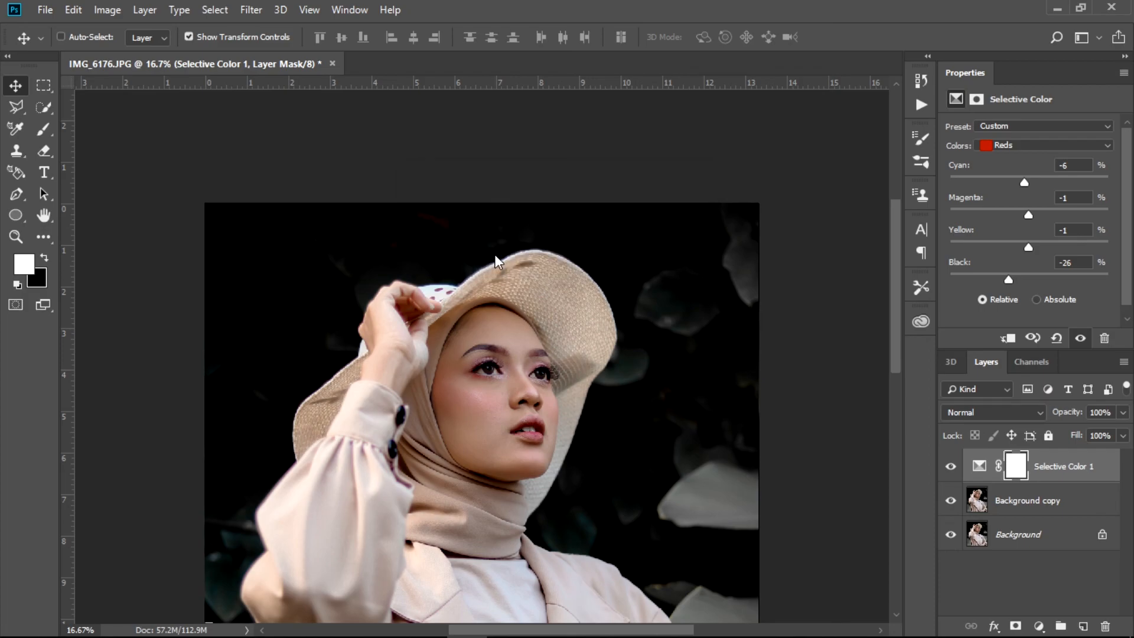